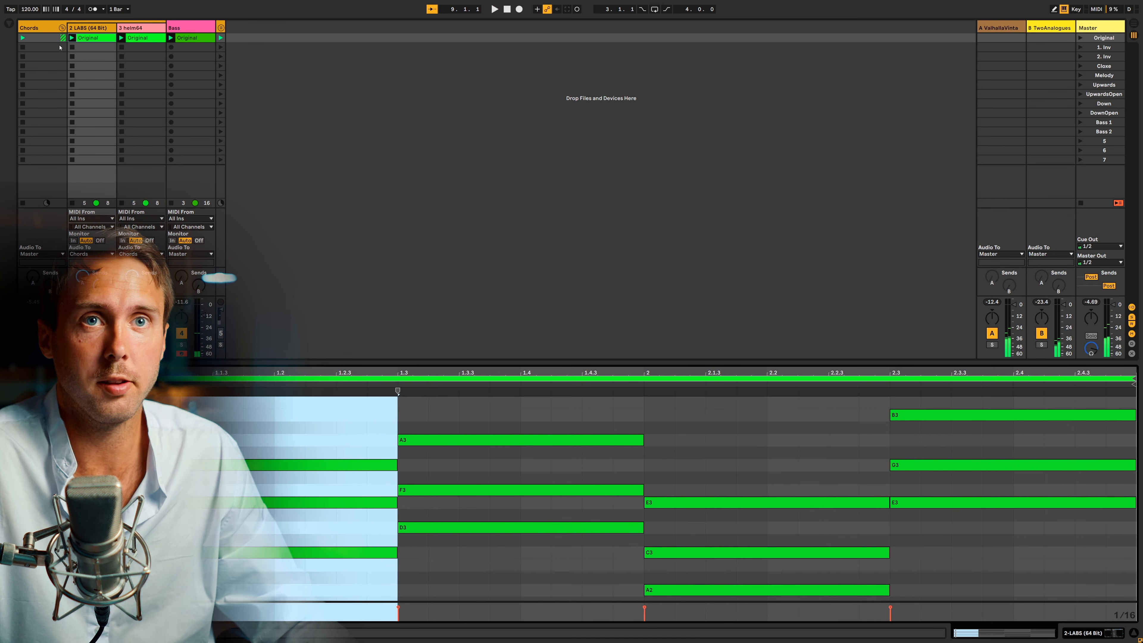
Duplicate the Original clip on the LABS track and raise the lowest note of all four chords by an octave.
{"action": "key", "text": "super+d"}
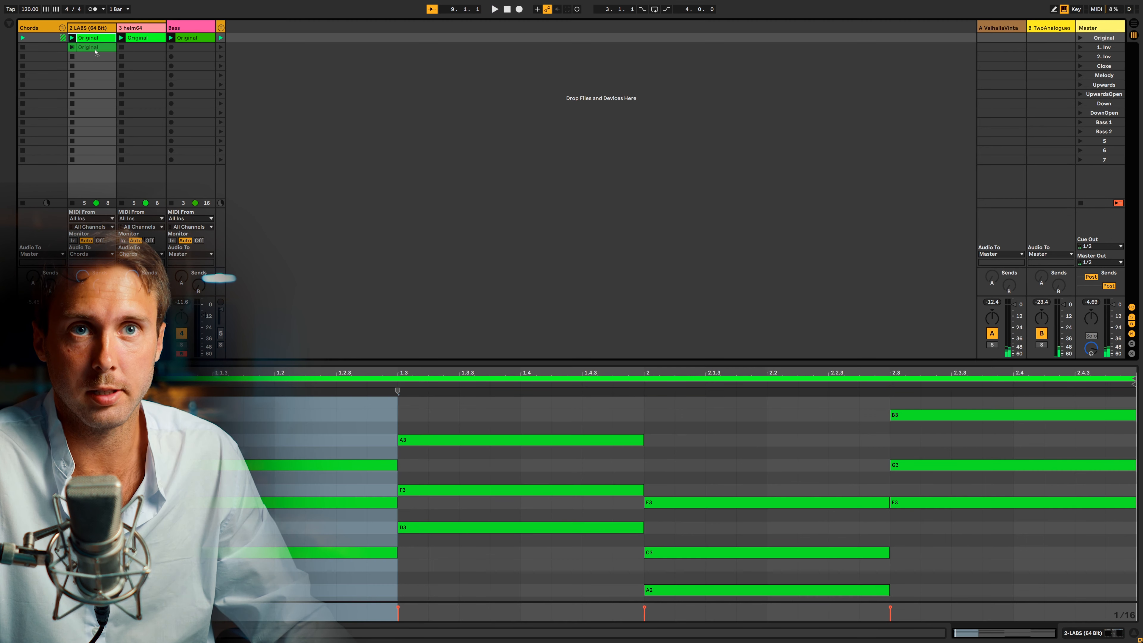
{"action": "scroll", "coordinate": [308, 562], "scroll_direction": "down", "scroll_amount": 2}
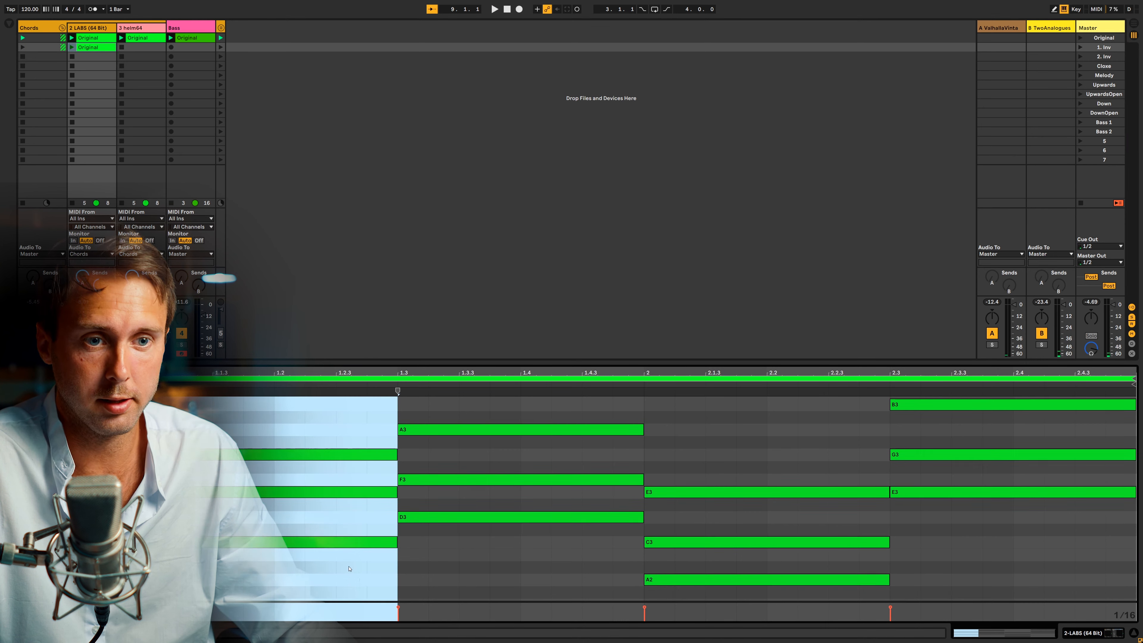
{"action": "left_click", "coordinate": [307, 562]}
{"action": "left_click_drag", "start_coordinate": [308, 562], "coordinate": [315, 533]}
{"action": "left_click_drag", "start_coordinate": [595, 579], "coordinate": [574, 511]}
{"action": "left_click_drag", "start_coordinate": [718, 598], "coordinate": [718, 543]}
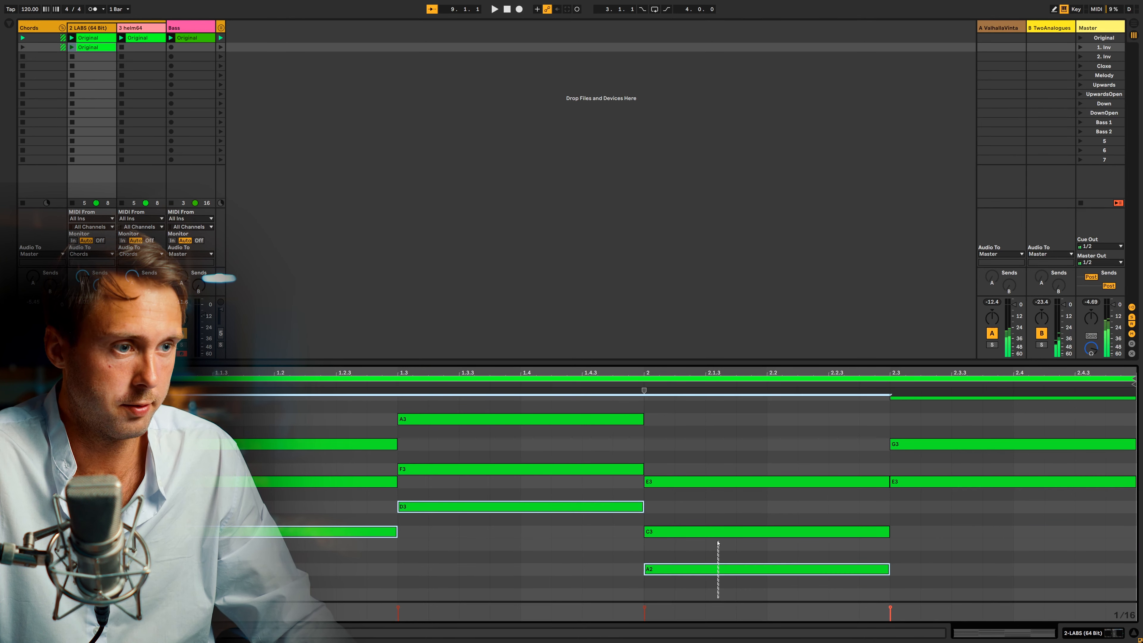
{"action": "left_click_drag", "start_coordinate": [1017, 505], "coordinate": [1007, 481]}
{"action": "scroll", "coordinate": [234, 451], "scroll_direction": "up", "scroll_amount": 1}
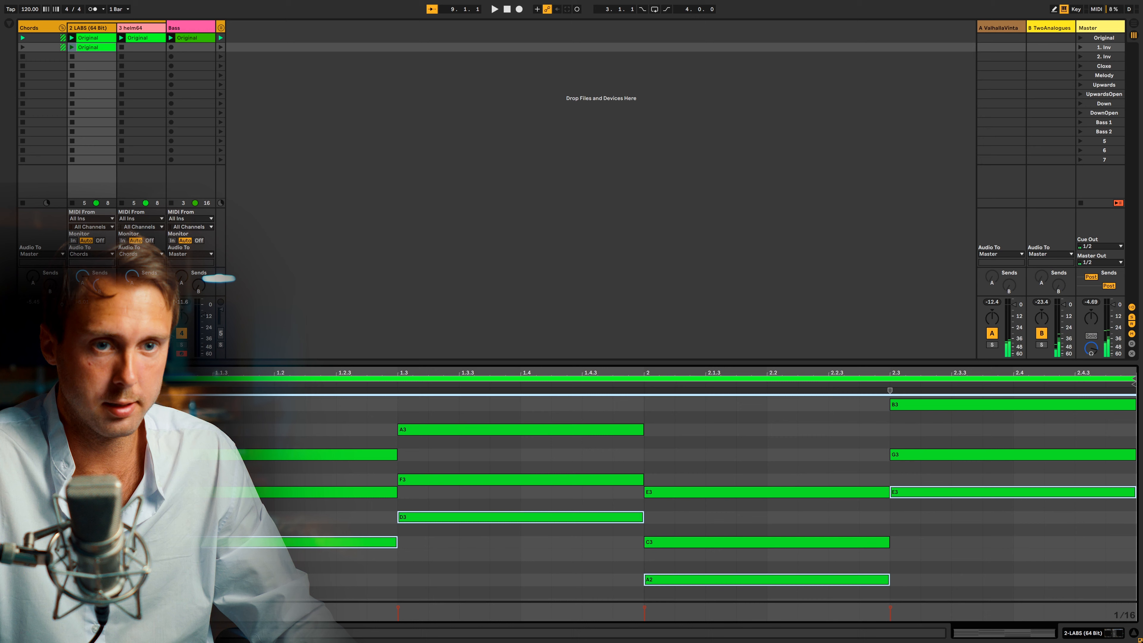
{"action": "scroll", "coordinate": [643, 498], "scroll_direction": "down", "scroll_amount": 2}
{"action": "key", "text": "shift+Up"}
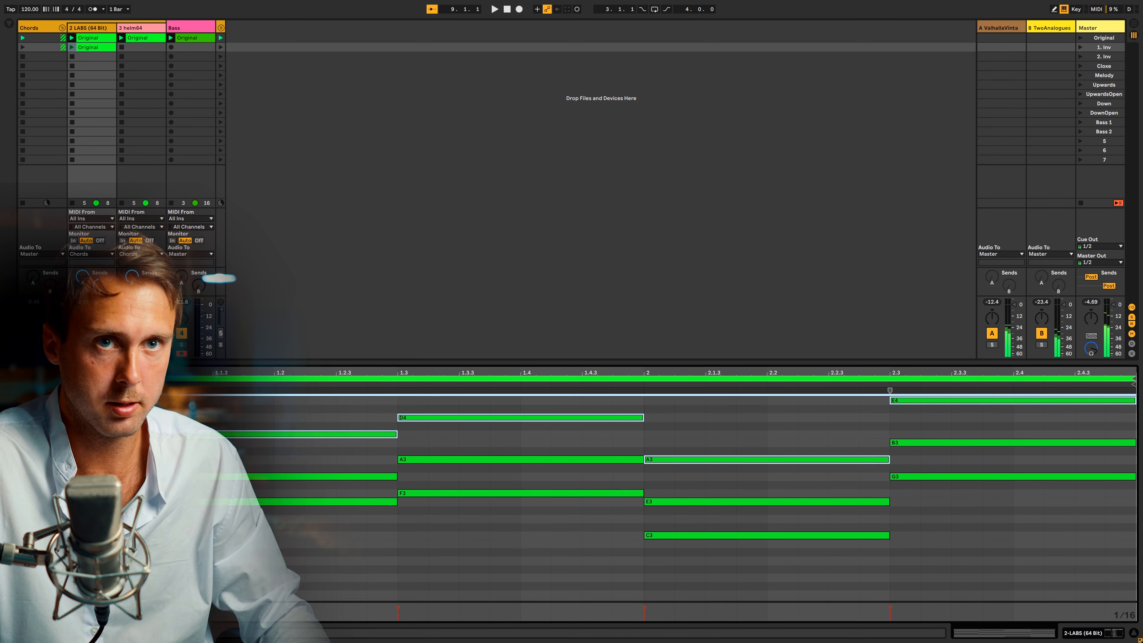
Rename the duplicated LABS clip as 1. Inv and launch its chord row.
{"action": "left_click", "coordinate": [101, 47]}
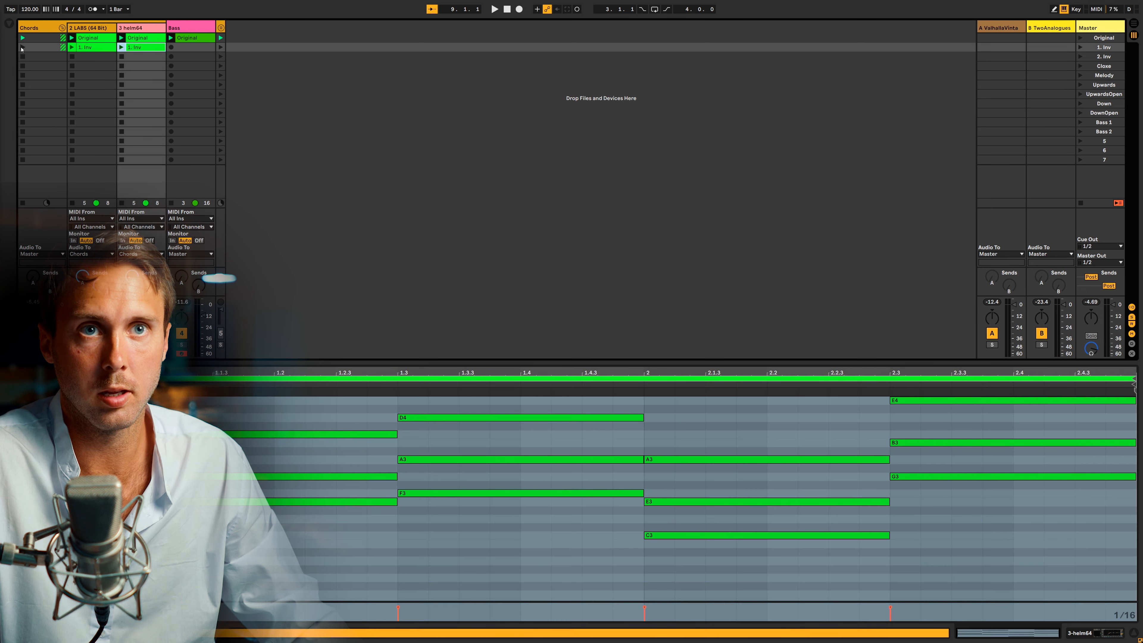
{"action": "left_click", "coordinate": [22, 47]}
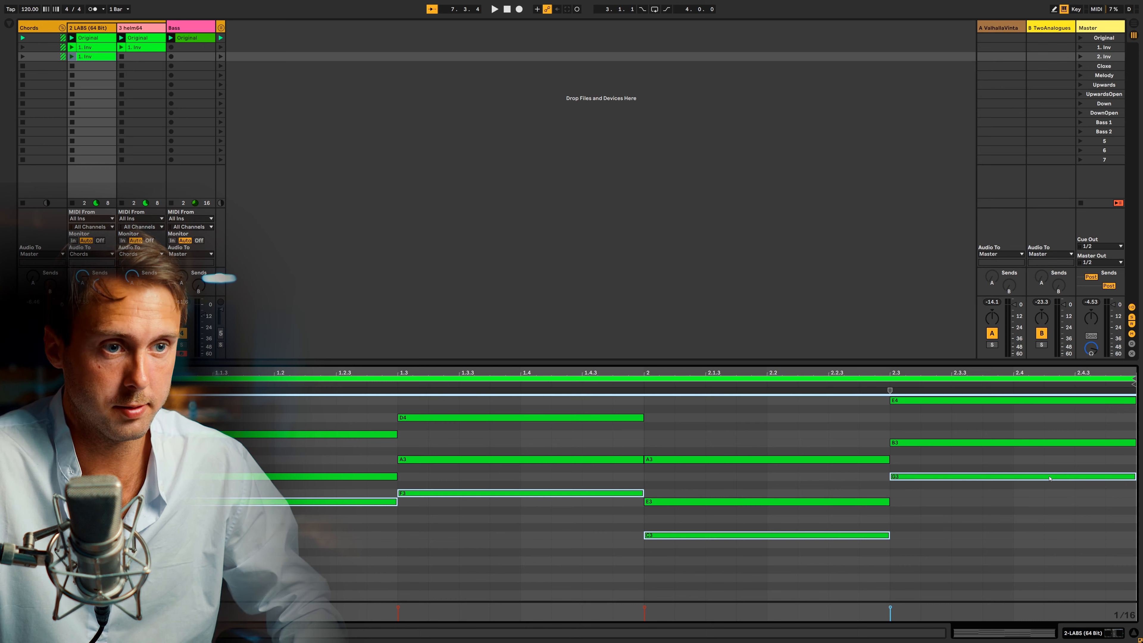
Raise the lowest note of each chord in the third LABS clip by an octave and rename the clip as 2. Inv.
{"action": "key", "text": "shift+Up"}
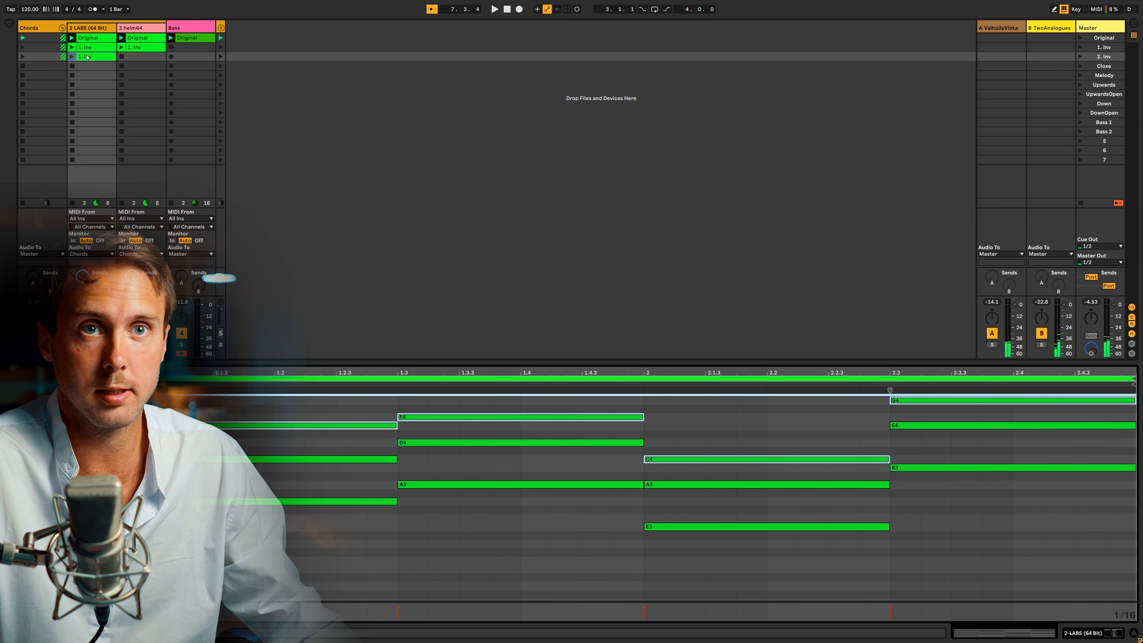
{"action": "left_click", "coordinate": [87, 57]}
{"action": "key", "text": "ctrl+r"}
{"action": "type", "text": "2."}
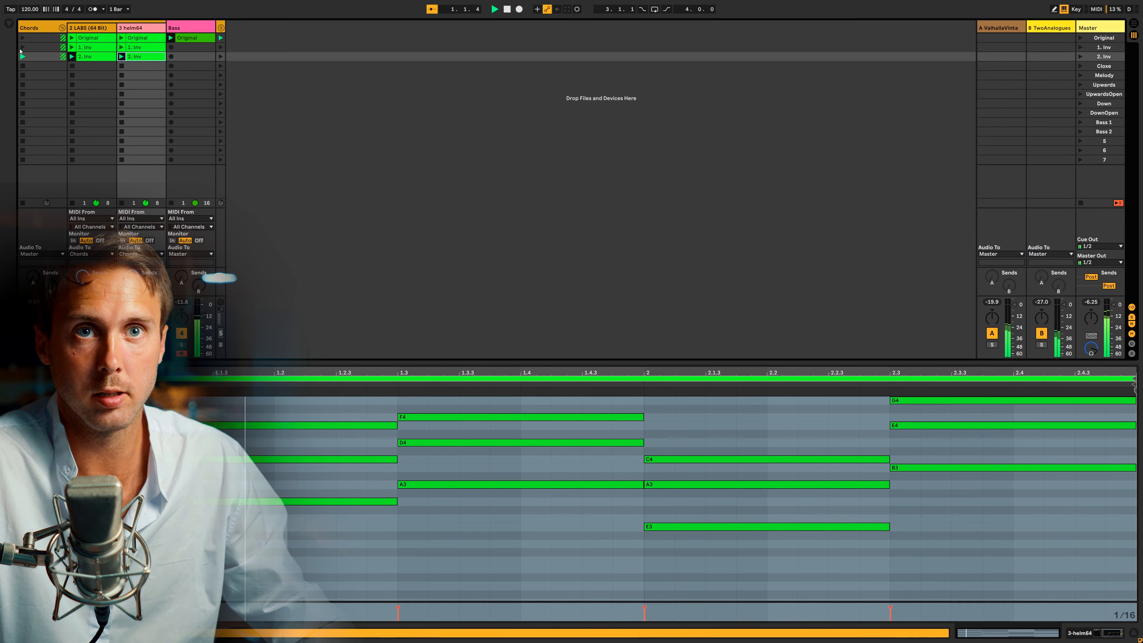
Launch the Original chord row to compare it with the inversions, and stop playback.
{"action": "left_click", "coordinate": [23, 39]}
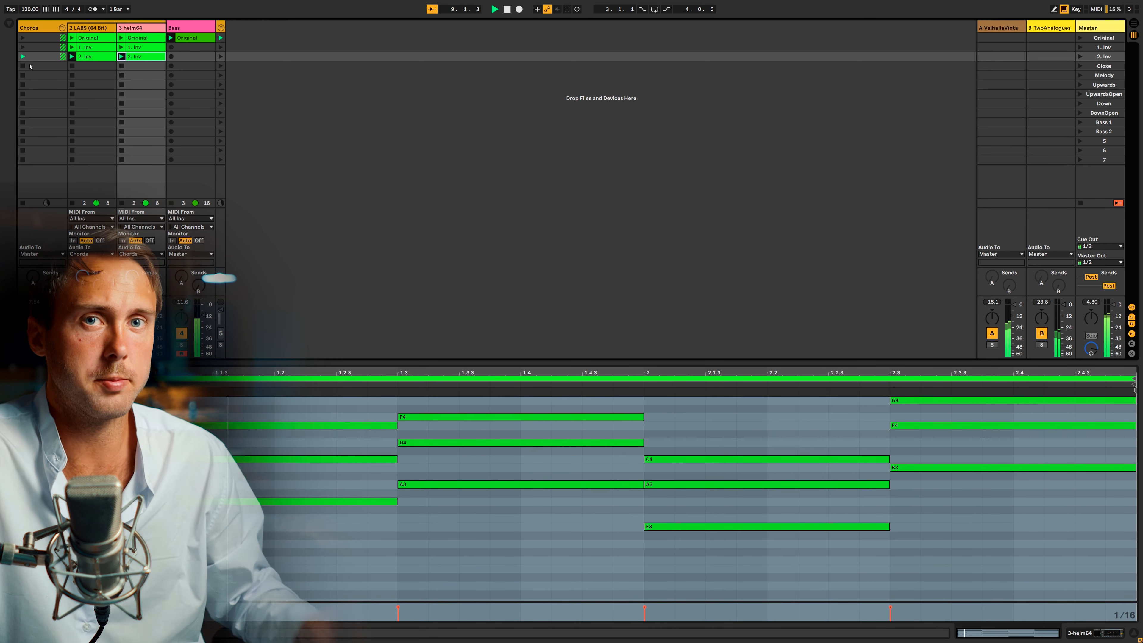
{"action": "key", "text": "space"}
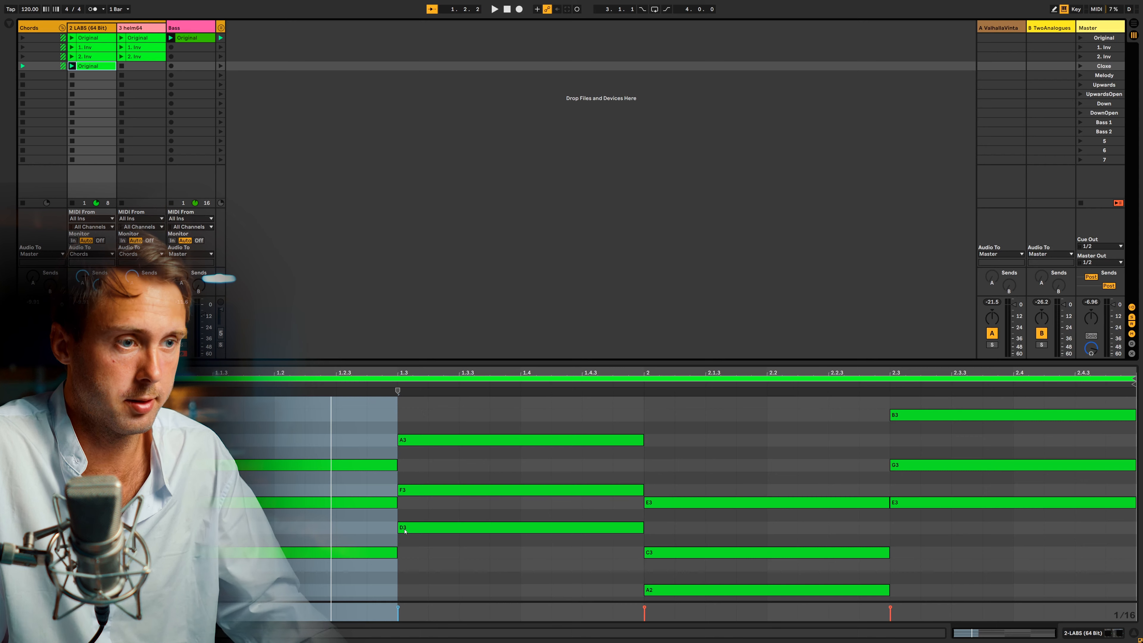
In the LABS clip on the Close row, raise the third chord's A2 by an octave to A3.
{"action": "scroll", "coordinate": [566, 529], "scroll_direction": "down", "scroll_amount": 2}
{"action": "scroll", "coordinate": [543, 522], "scroll_direction": "up", "scroll_amount": 1}
{"action": "left_click", "coordinate": [543, 528]}
{"action": "left_click_drag", "start_coordinate": [339, 565], "coordinate": [323, 367]}
{"action": "left_click_drag", "start_coordinate": [475, 570], "coordinate": [458, 389]}
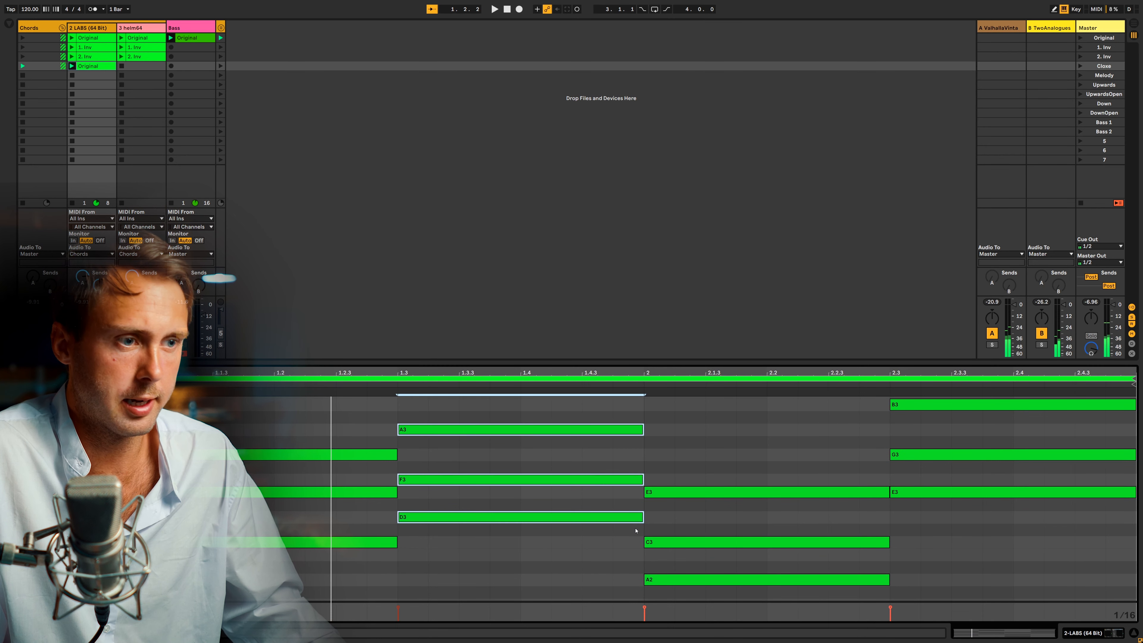
{"action": "left_click_drag", "start_coordinate": [743, 568], "coordinate": [737, 600]}
{"action": "key", "text": "shift+Up"}
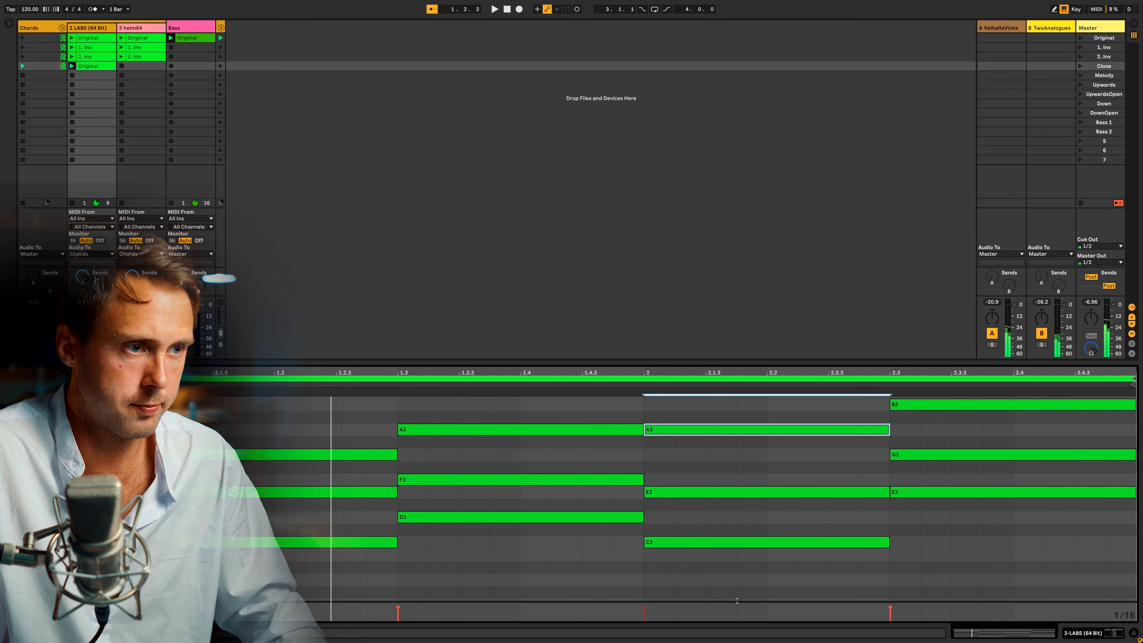
Lower the fourth chord's B3 by an octave to B2 in the Close row clip.
{"action": "scroll", "coordinate": [790, 555], "scroll_direction": "up", "scroll_amount": 3}
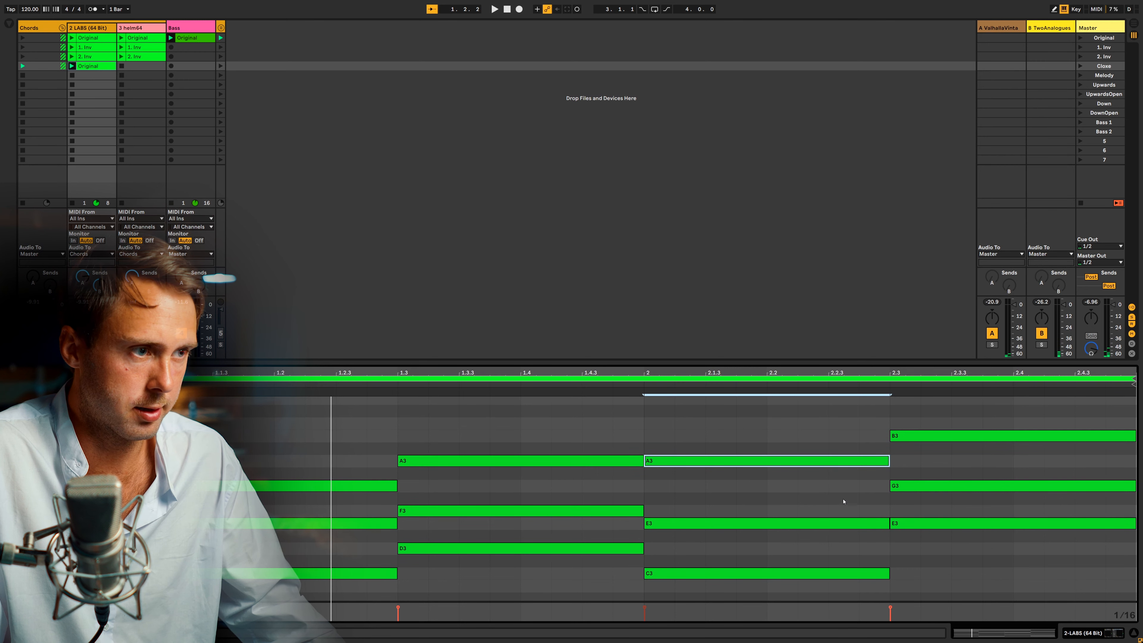
{"action": "left_click", "coordinate": [932, 435]}
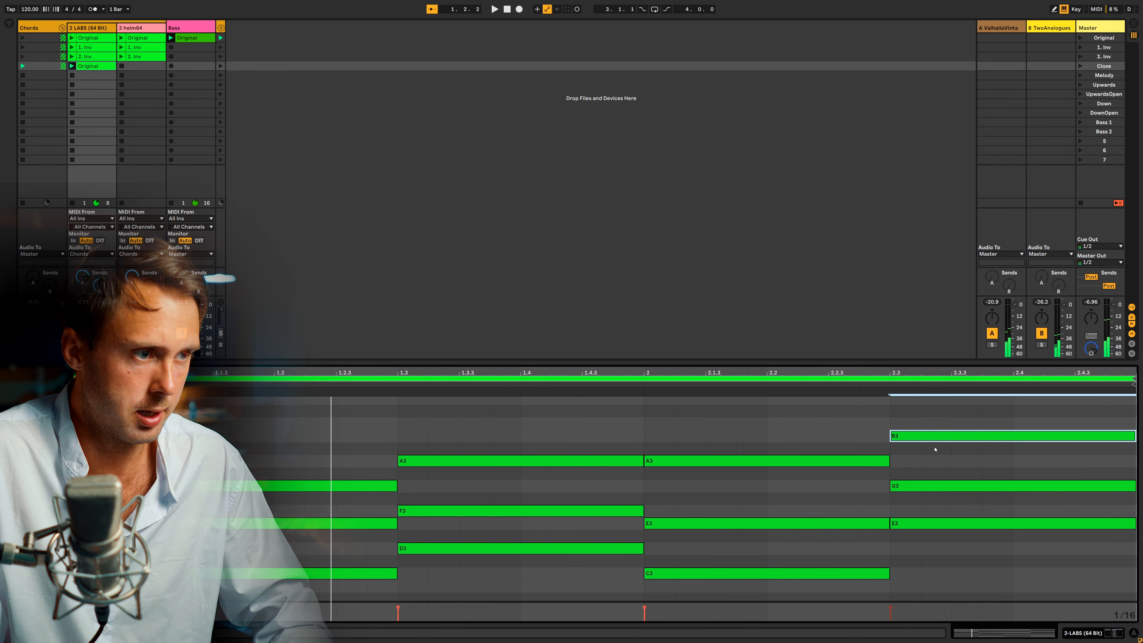
{"action": "key", "text": "shift+Down"}
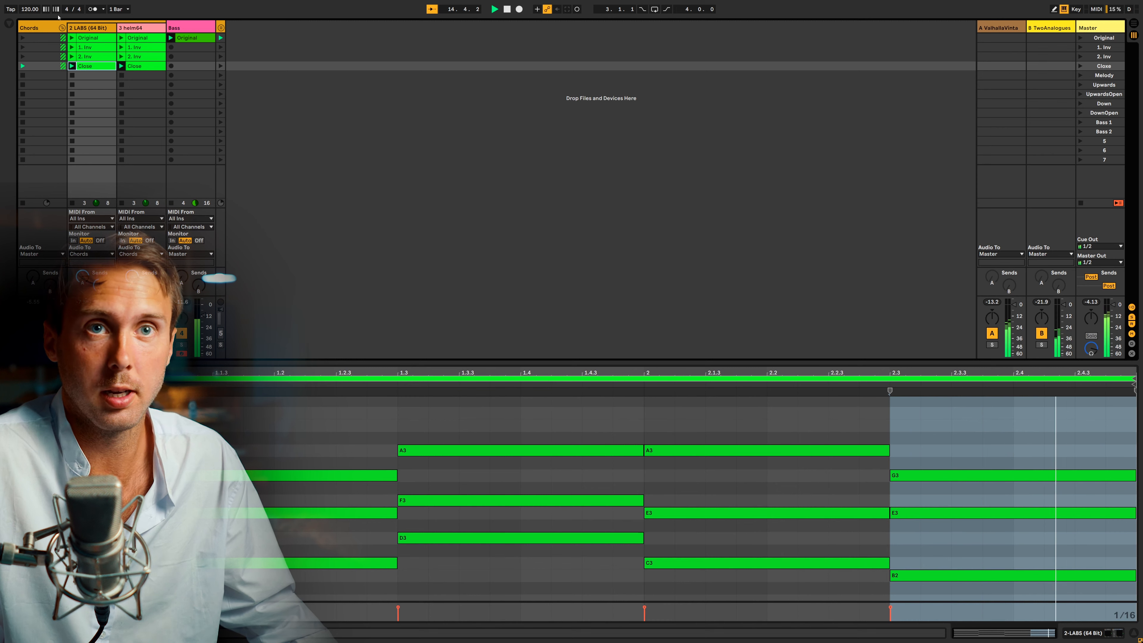
Duplicate the Original LABS clip into the Melody row and launch that row.
{"action": "left_click", "coordinate": [72, 38]}
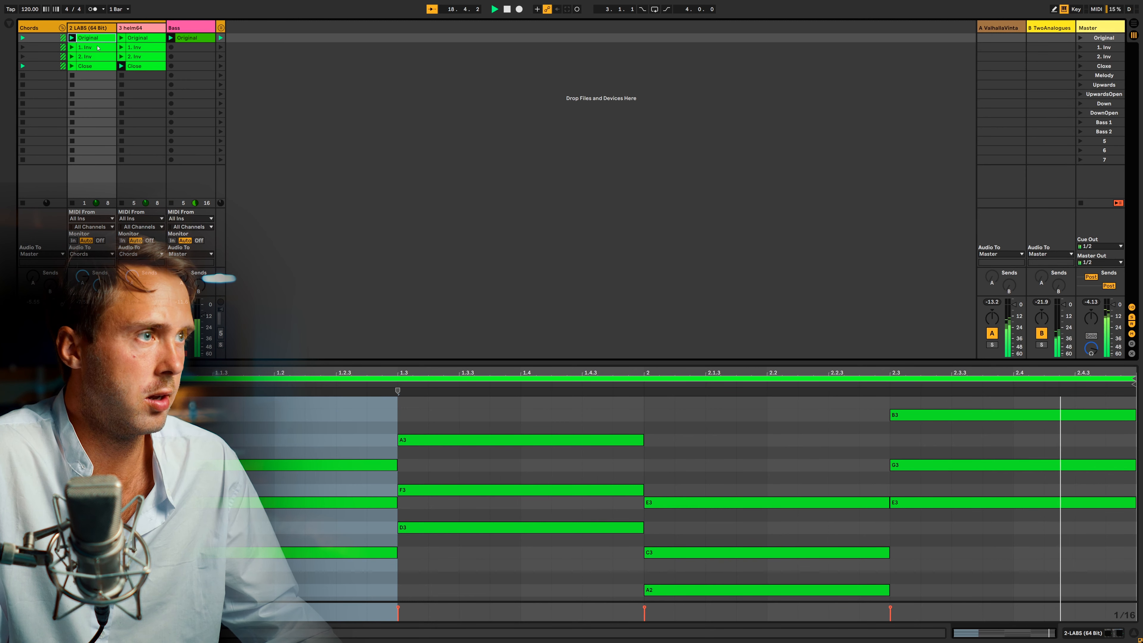
{"action": "key", "text": "ctrl+d"}
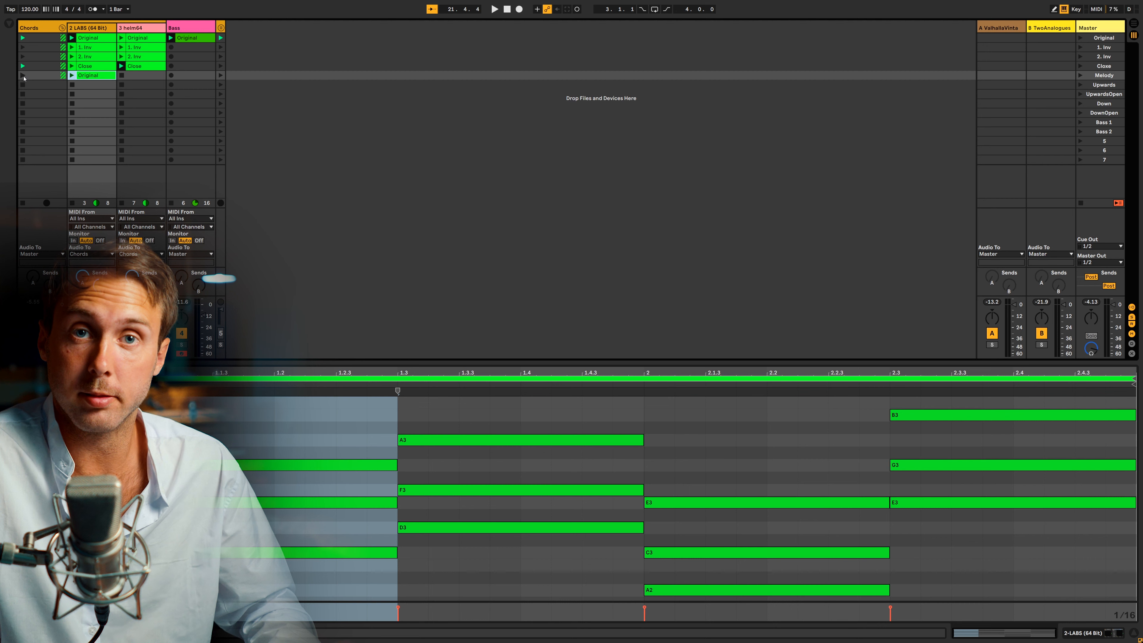
{"action": "left_click", "coordinate": [23, 76]}
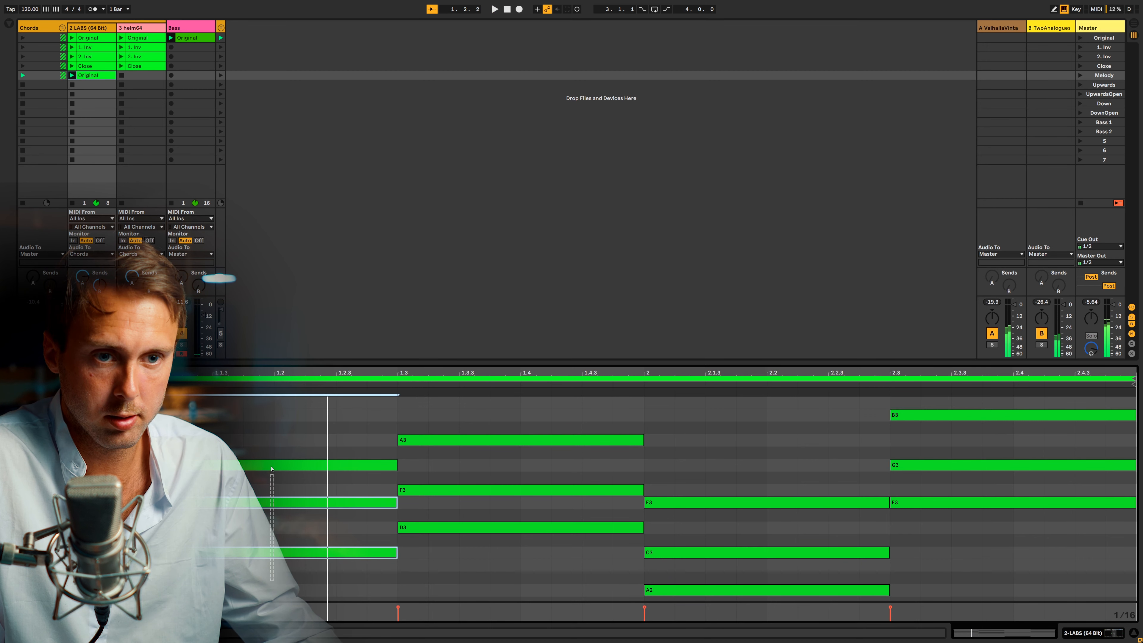
Lower the first chord's top note, G3, by an octave in the Melody row clip.
{"action": "left_click", "coordinate": [261, 552]}
{"action": "left_click", "coordinate": [260, 501]}
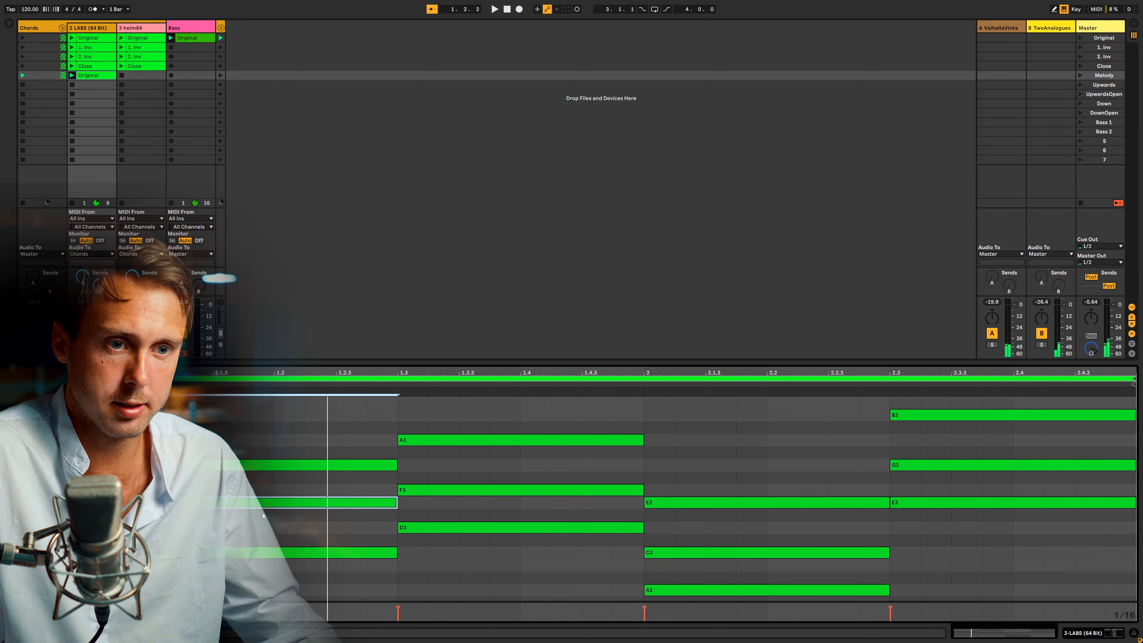
{"action": "left_click", "coordinate": [275, 465]}
{"action": "key", "text": "shift+Down"}
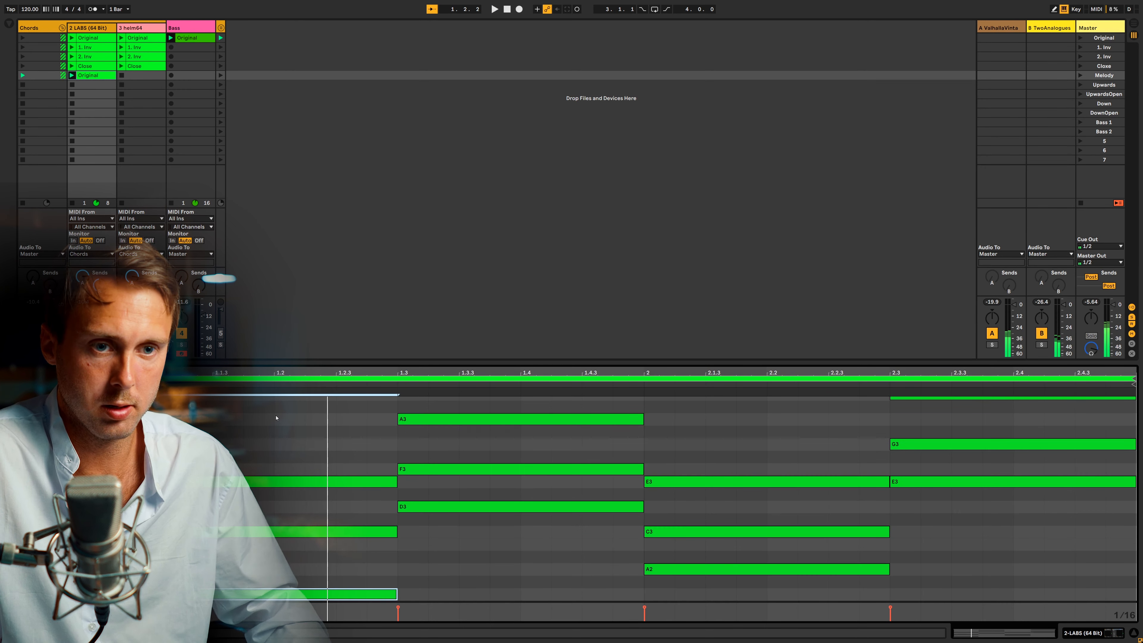
Audition the notes of the first two chords to compare their top-note melody, including the third chord's E3.
{"action": "key", "text": "space"}
{"action": "key", "text": "space"}
{"action": "left_click", "coordinate": [274, 465]}
{"action": "left_click", "coordinate": [274, 481]}
{"action": "left_click", "coordinate": [470, 419]}
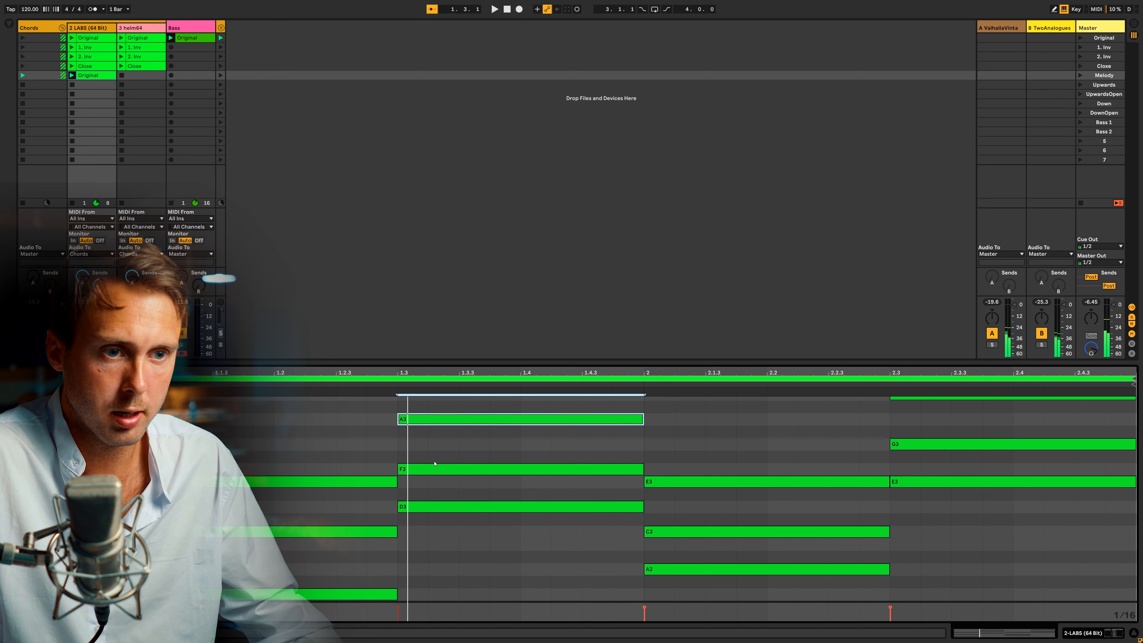
{"action": "left_click", "coordinate": [356, 482]}
{"action": "left_click", "coordinate": [447, 470]}
{"action": "left_click", "coordinate": [369, 502]}
{"action": "left_click", "coordinate": [374, 483]}
{"action": "left_click", "coordinate": [436, 507]}
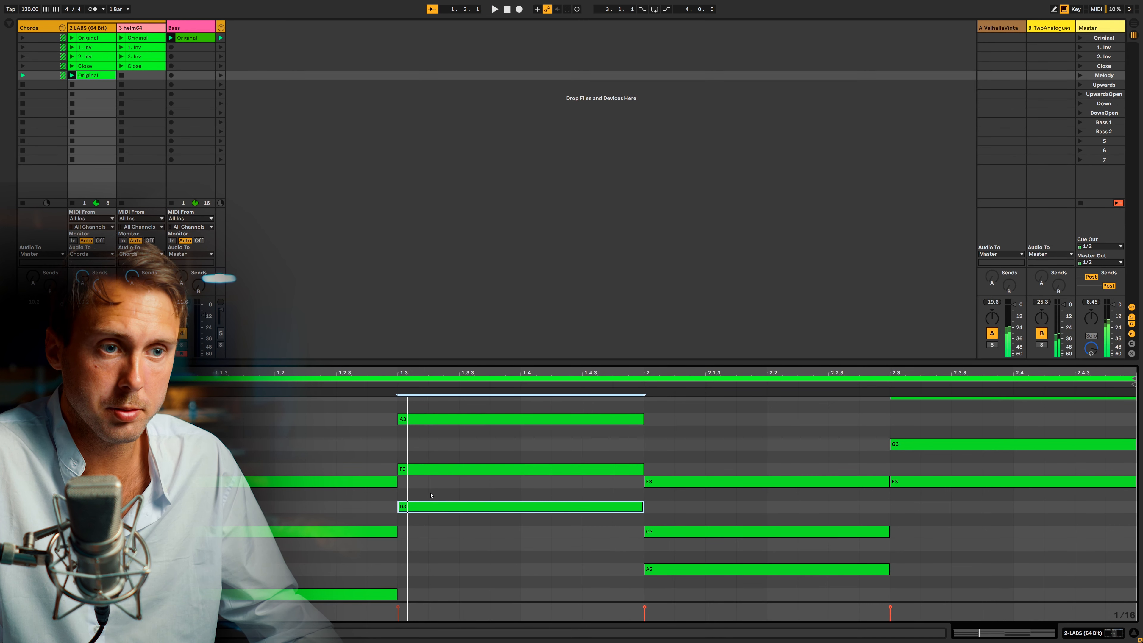
{"action": "left_click", "coordinate": [345, 509]}
{"action": "left_click", "coordinate": [455, 419]}
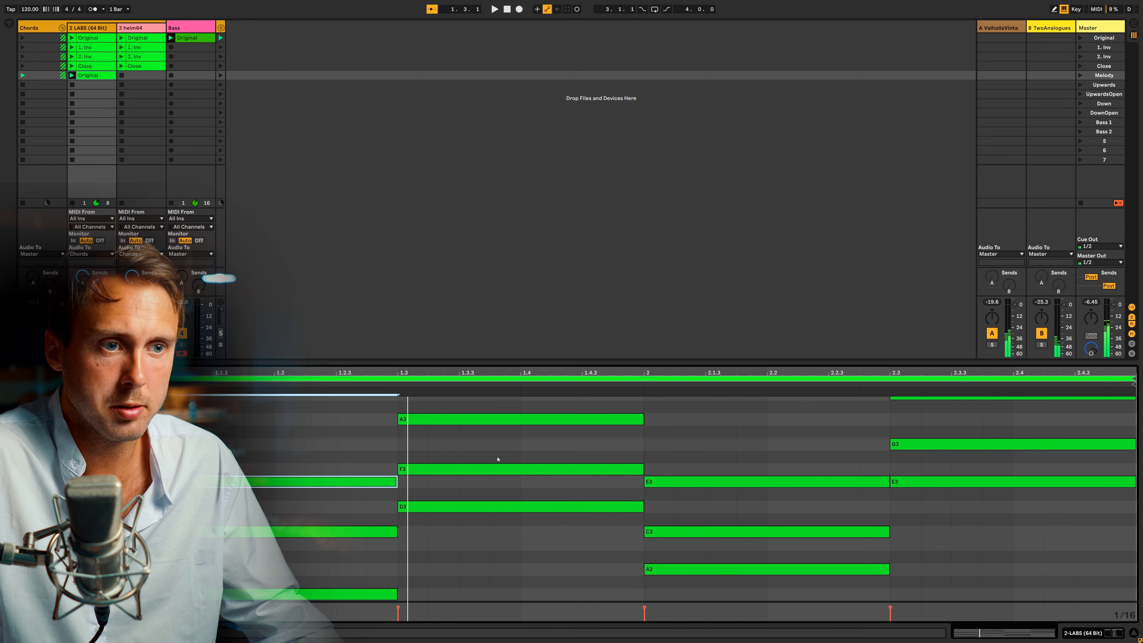
{"action": "left_click", "coordinate": [689, 482]}
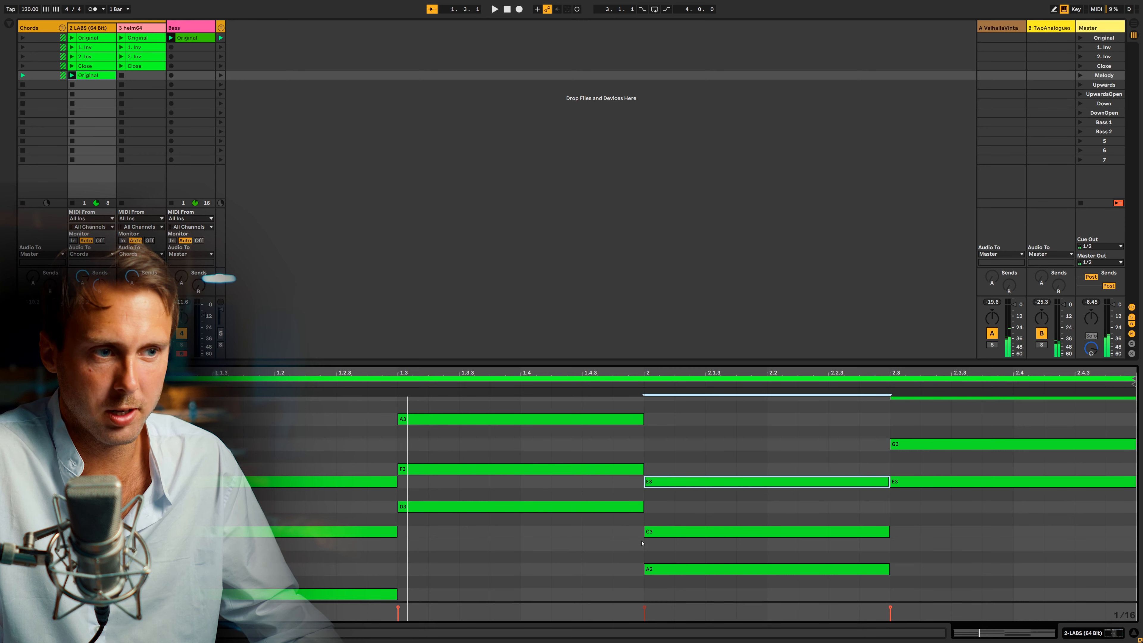
{"action": "left_click", "coordinate": [681, 569]}
{"action": "key", "text": "shift+Up"}
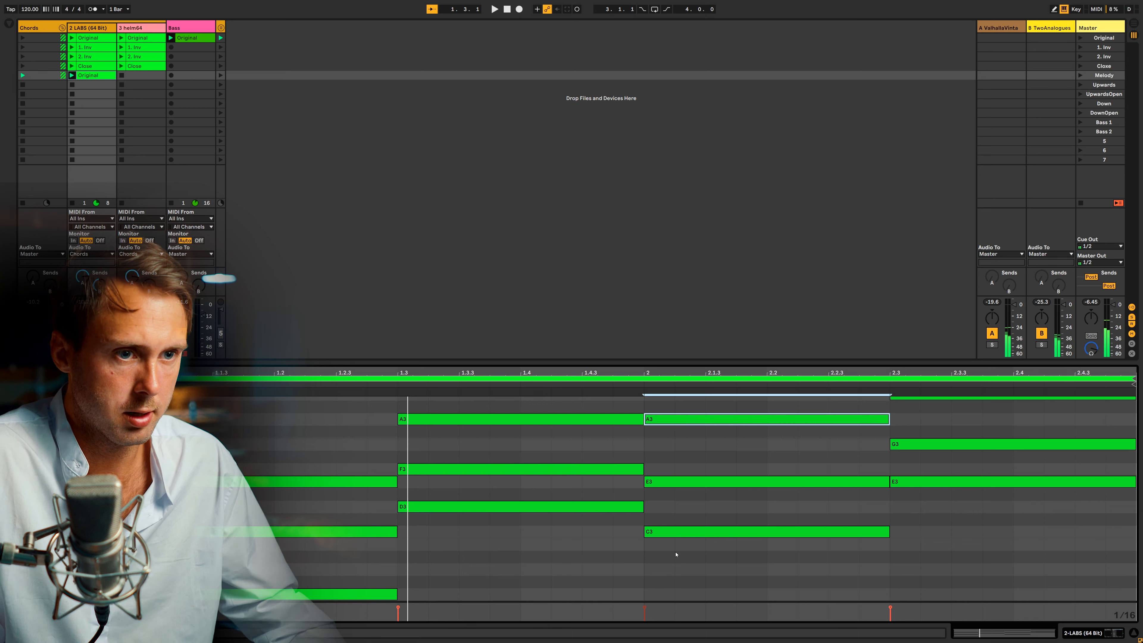
{"action": "key", "text": "ctrl+z"}
Raise the third chord's A2 and C3 together by an octave to A3 and C4.
{"action": "scroll", "coordinate": [681, 465], "scroll_direction": "up", "scroll_amount": 2}
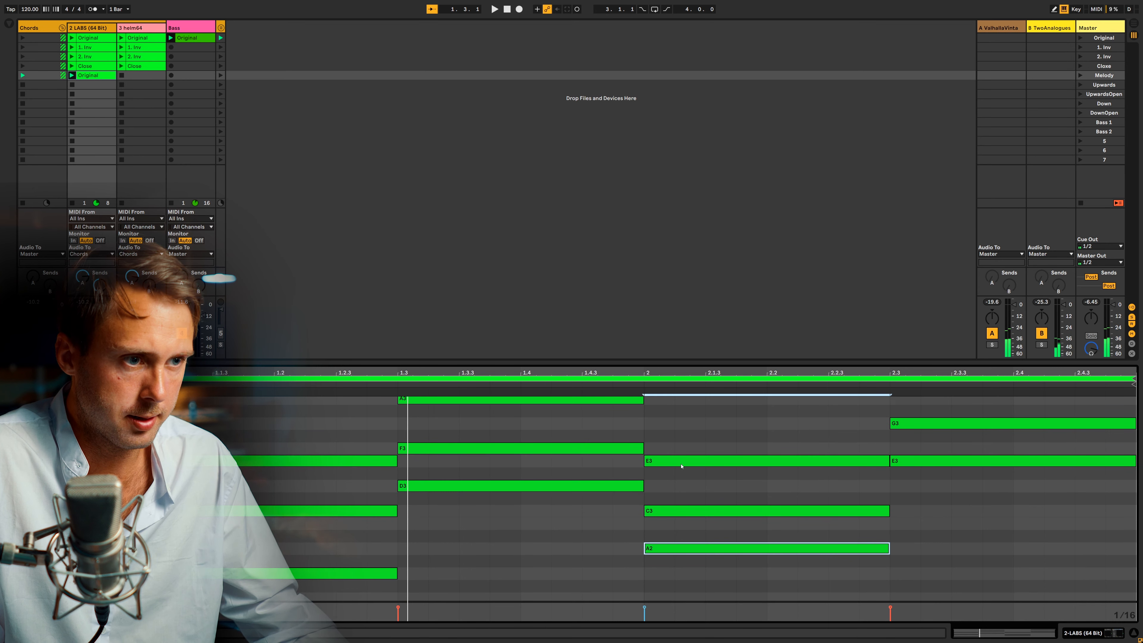
{"action": "left_click", "coordinate": [715, 516], "text": "shift"}
{"action": "key", "text": "shift+Up"}
Audition the top note of each of the four chords as a melody line.
{"action": "scroll", "coordinate": [715, 516], "scroll_direction": "up", "scroll_amount": 1}
{"action": "left_click", "coordinate": [320, 523]}
{"action": "left_click_drag", "start_coordinate": [469, 440], "coordinate": [532, 462]}
{"action": "left_click_drag", "start_coordinate": [740, 436], "coordinate": [833, 425]}
{"action": "left_click", "coordinate": [911, 435]}
Launch the Melody clip on the heim64 track and delete that clip from its slot.
{"action": "left_click", "coordinate": [121, 76]}
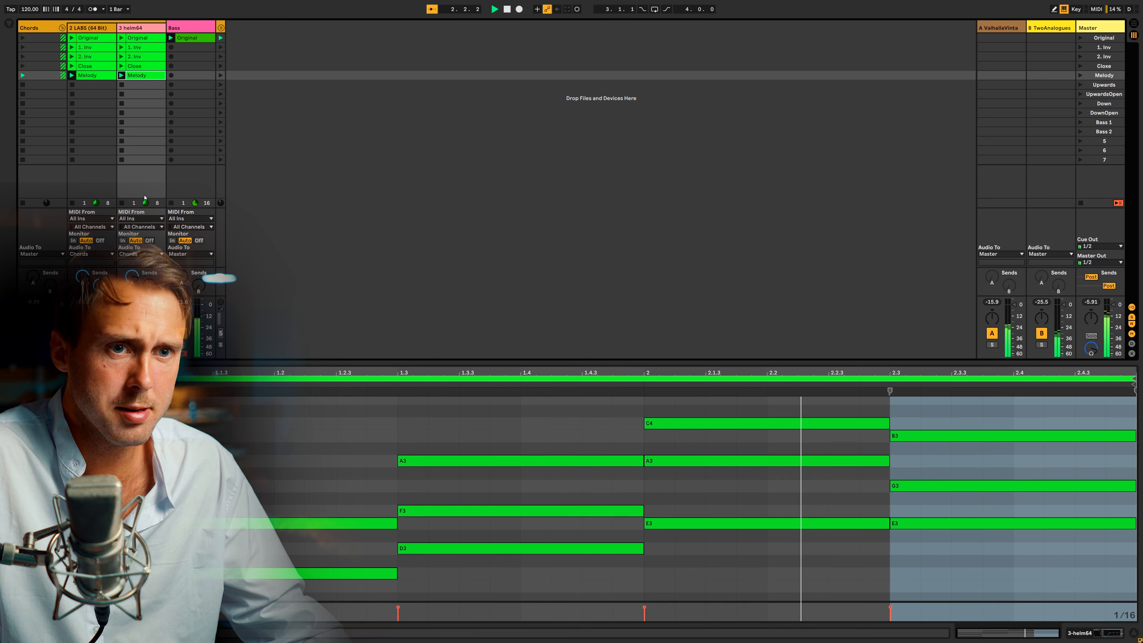
{"action": "left_click", "coordinate": [144, 87]}
{"action": "left_click", "coordinate": [137, 75]}
{"action": "key", "text": "Delete"}
Duplicate the loop of the LABS Melody clip to double its length.
{"action": "left_click", "coordinate": [98, 77]}
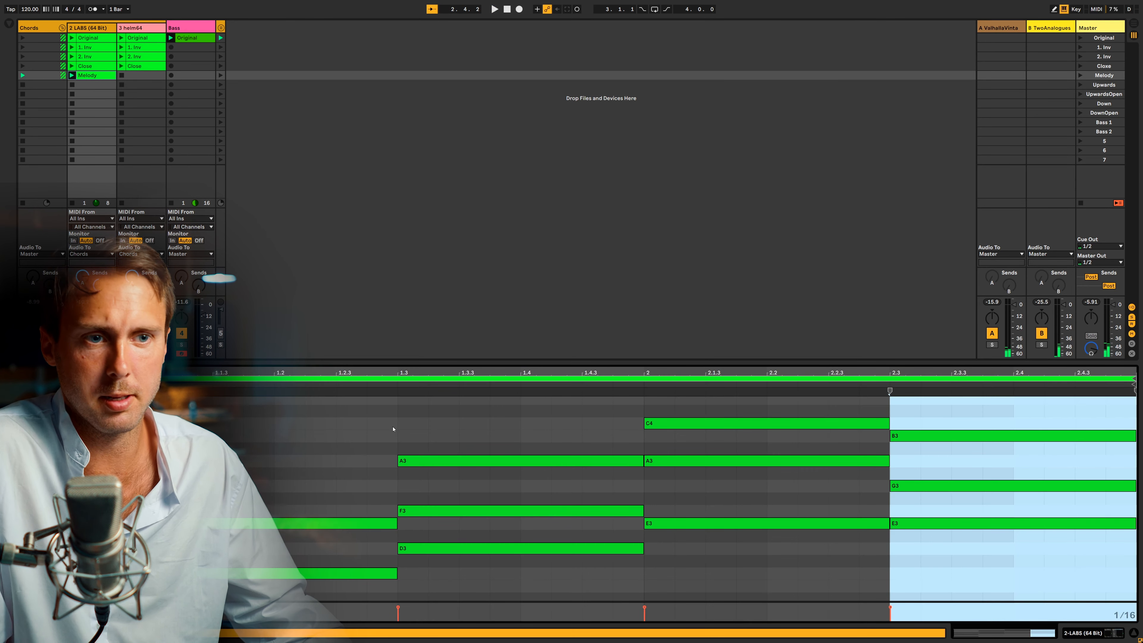
{"action": "left_click", "coordinate": [336, 428]}
{"action": "key", "text": "ctrl+shift+d"}
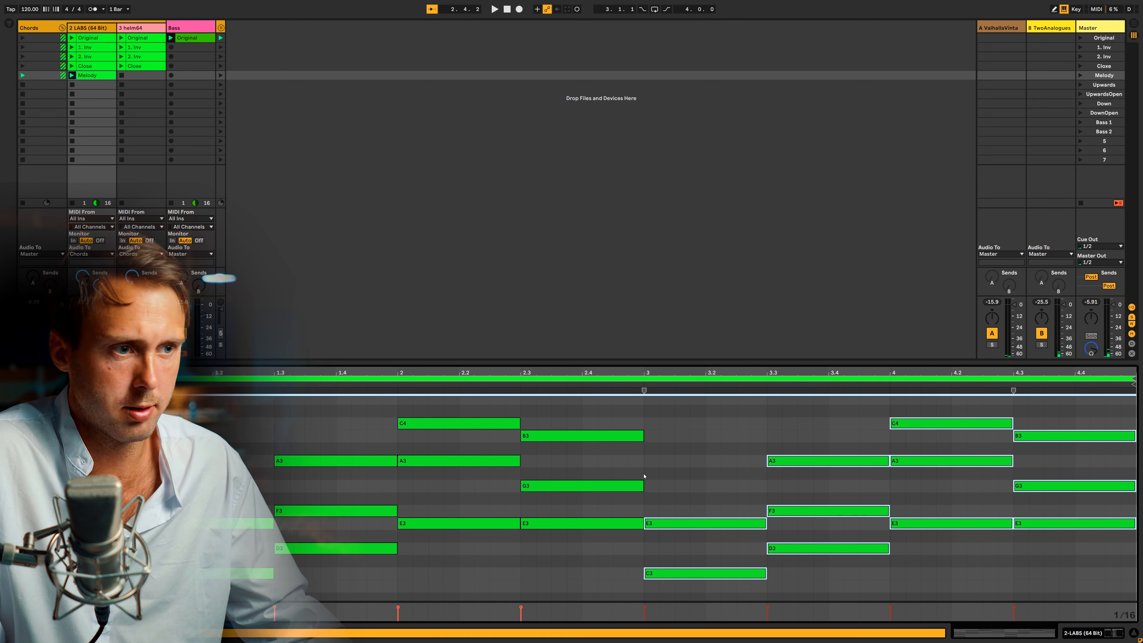
Raise the two lowest notes of the chord at bar 3 by an octave, giving G3 and C4.
{"action": "scroll", "coordinate": [712, 514], "scroll_direction": "down", "scroll_amount": 2}
{"action": "left_click_drag", "start_coordinate": [712, 514], "coordinate": [696, 633]}
{"action": "key", "text": "shift+Up"}
{"action": "scroll", "coordinate": [708, 499], "scroll_direction": "up", "scroll_amount": 2}
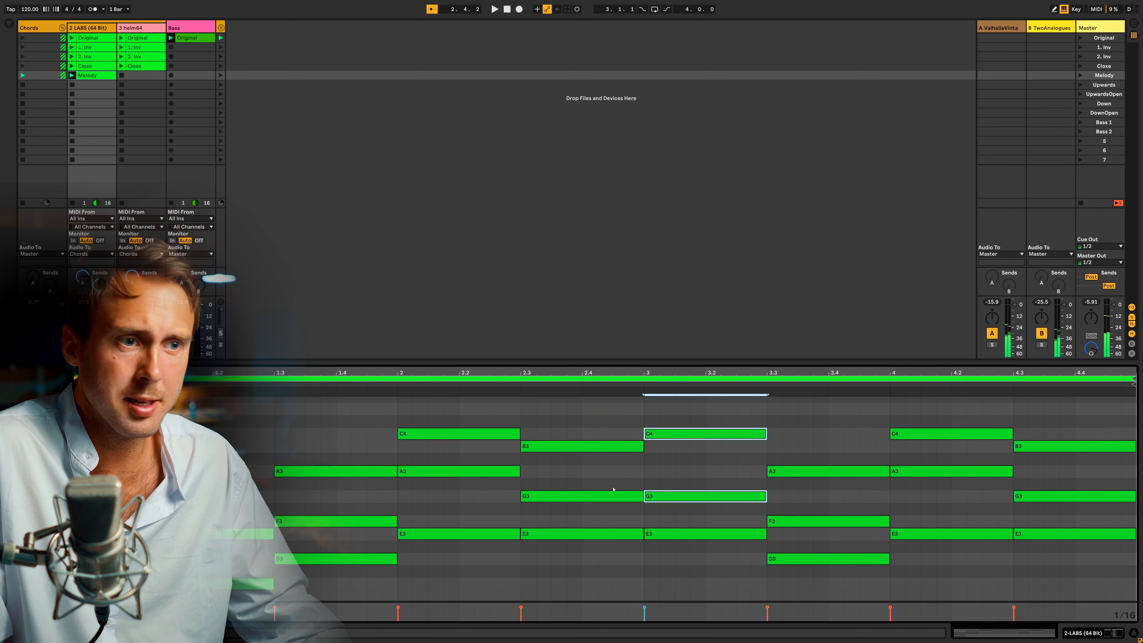
Lower the A3 of the chord at 3.3 by an octave to A2, leaving F3 on top.
{"action": "left_click_drag", "start_coordinate": [579, 473], "coordinate": [584, 435]}
{"action": "left_click_drag", "start_coordinate": [706, 457], "coordinate": [710, 409]}
{"action": "left_click_drag", "start_coordinate": [783, 541], "coordinate": [799, 449]}
{"action": "key", "text": "shift+Down"}
{"action": "scroll", "coordinate": [799, 448], "scroll_direction": "up", "scroll_amount": 1}
{"action": "left_click_drag", "start_coordinate": [721, 475], "coordinate": [690, 399]}
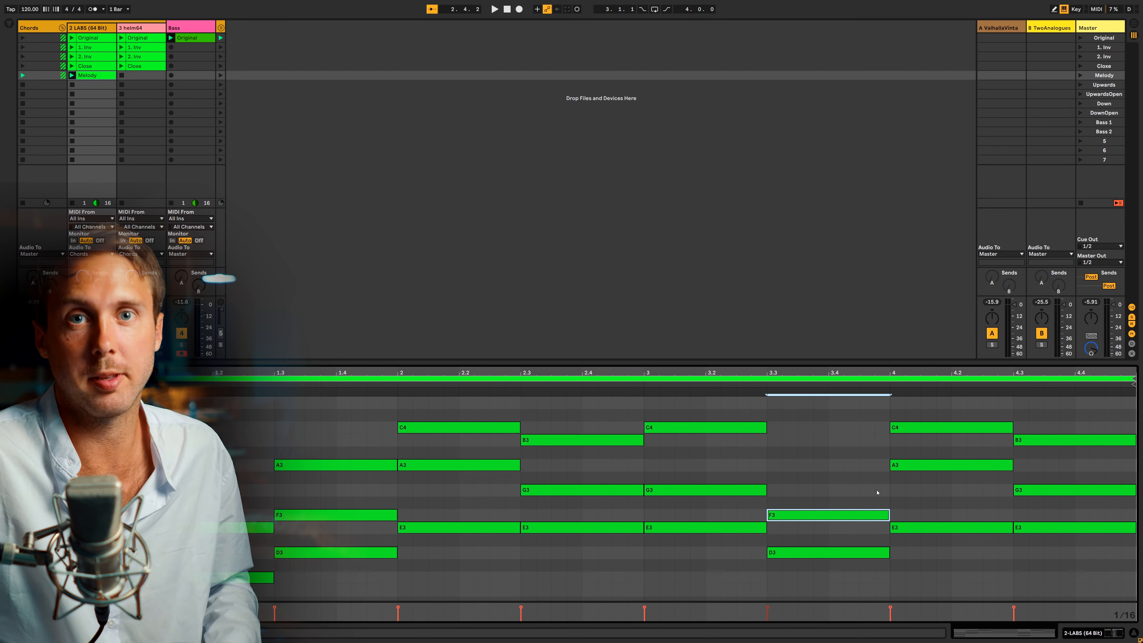
Audition the top notes of successive chords from the start of the Melody clip through the F3 at 3.3.
{"action": "scroll", "coordinate": [568, 449], "scroll_direction": "down", "scroll_amount": 2}
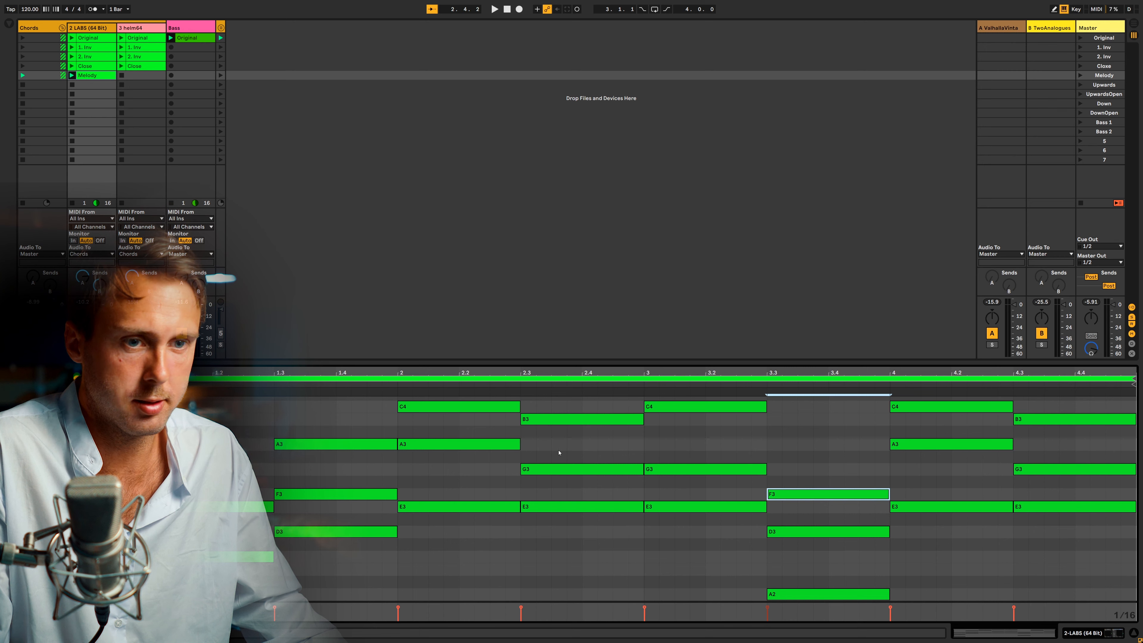
{"action": "left_click", "coordinate": [247, 507]}
{"action": "left_click", "coordinate": [301, 445]}
{"action": "left_click", "coordinate": [459, 408]}
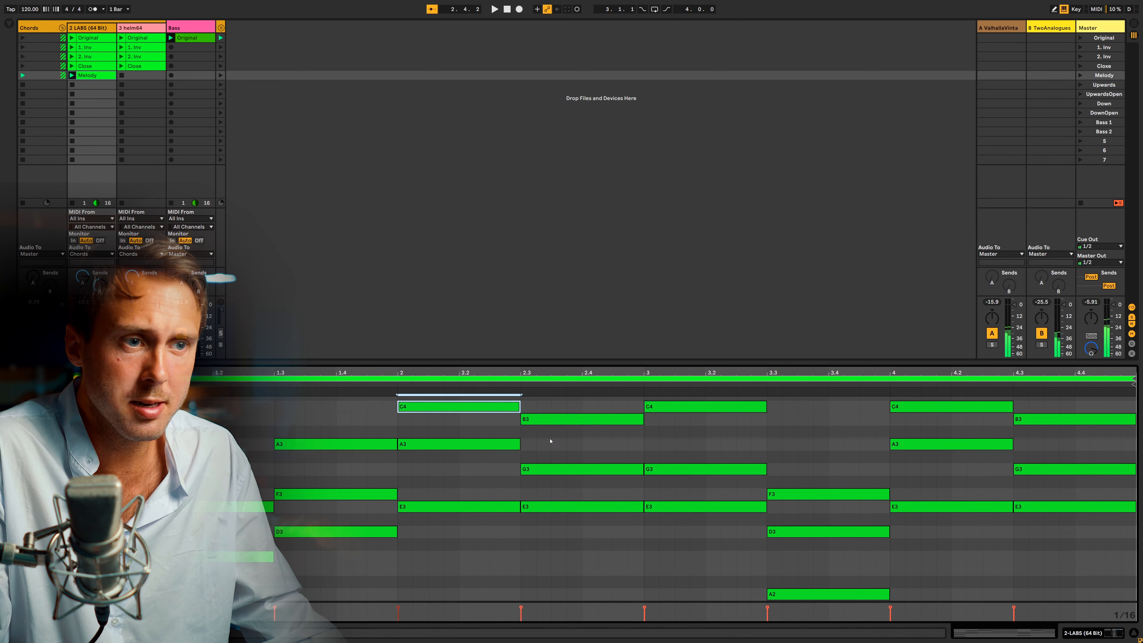
{"action": "left_click", "coordinate": [552, 420]}
{"action": "key", "text": "alt+Right"}
{"action": "key", "text": "alt+Right"}
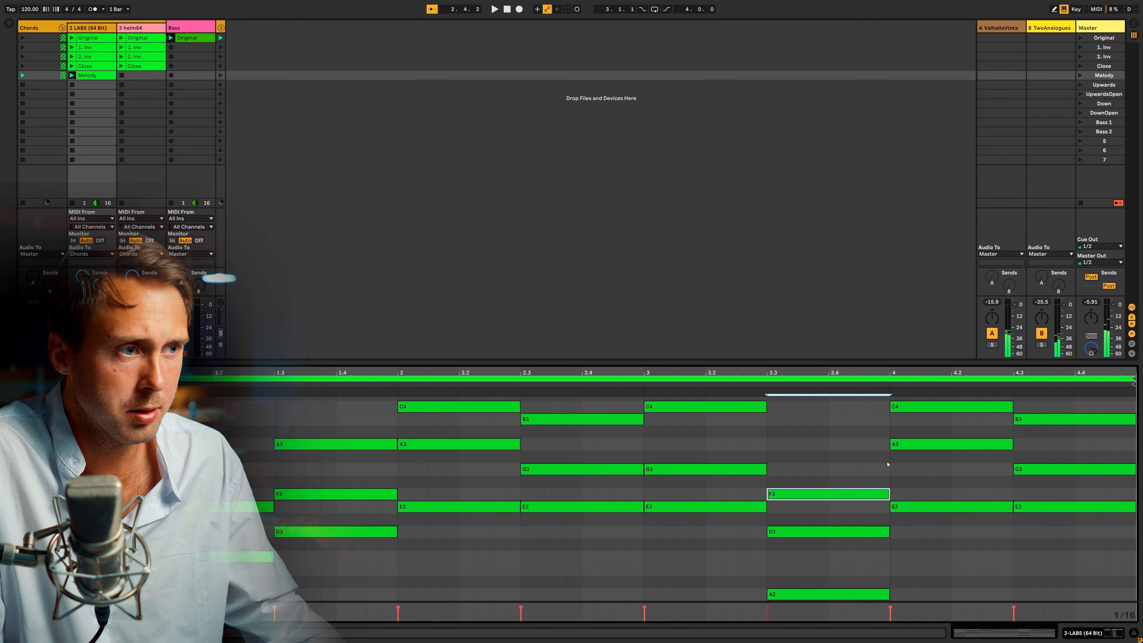
Lower the C4 of the chord at bar 4 by an octave to C3, leaving A3 on top.
{"action": "scroll", "coordinate": [887, 464], "scroll_direction": "up", "scroll_amount": 3}
{"action": "left_click", "coordinate": [927, 443]}
{"action": "left_click", "coordinate": [928, 476]}
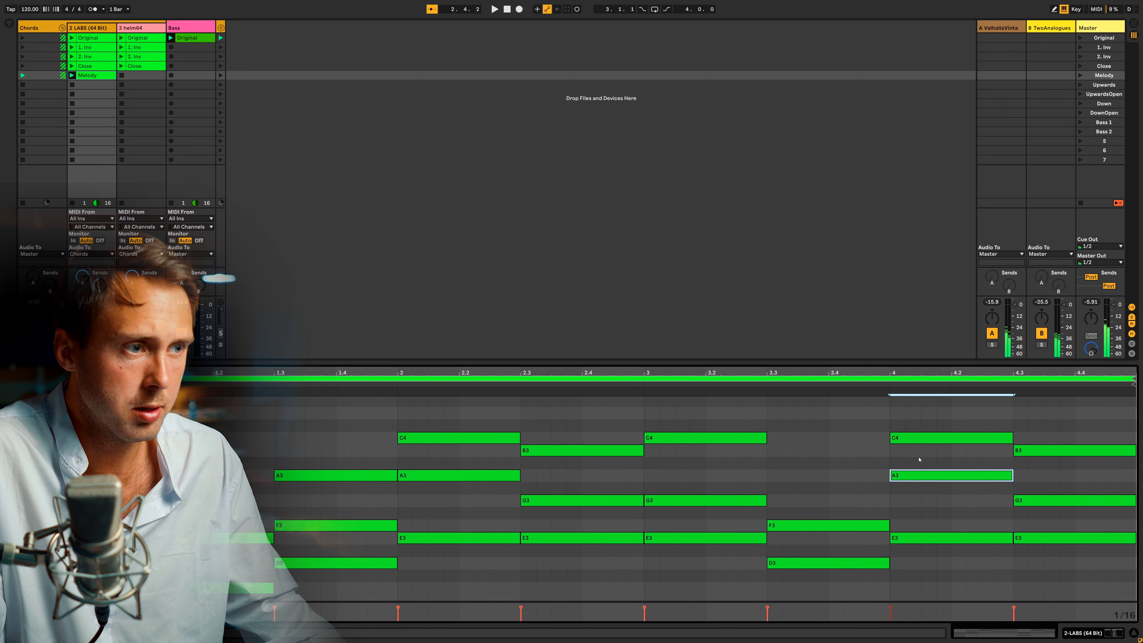
{"action": "left_click", "coordinate": [919, 438]}
{"action": "key", "text": "shift+Down"}
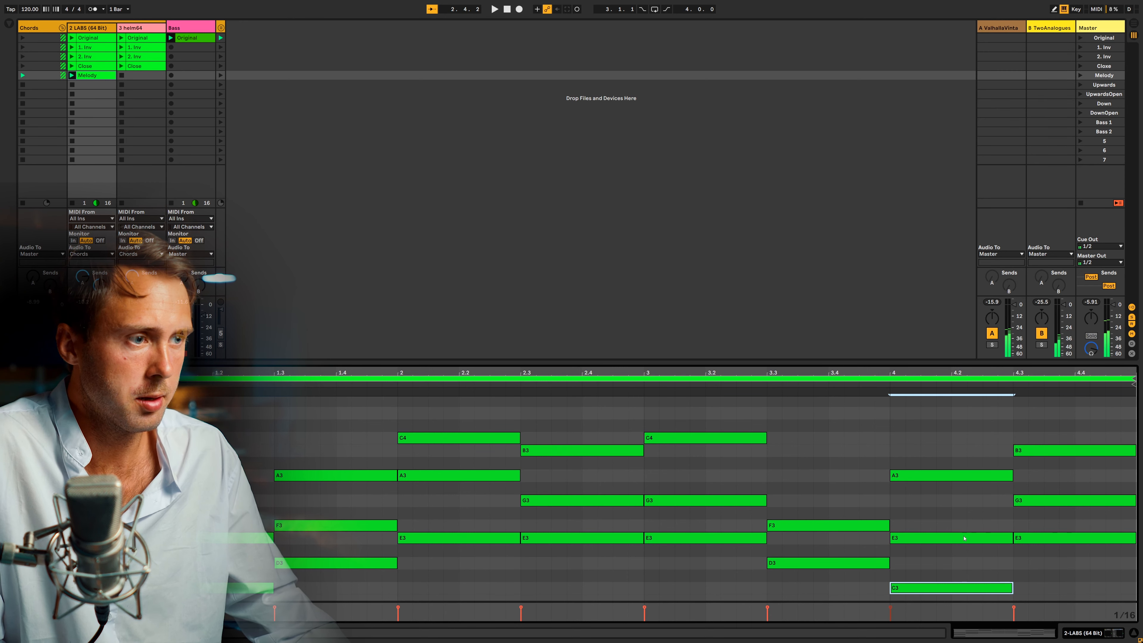
Audition the top B3 of the chord at 4.3 and play the Melody clip.
{"action": "left_click", "coordinate": [1008, 475]}
{"action": "left_click", "coordinate": [1028, 450]}
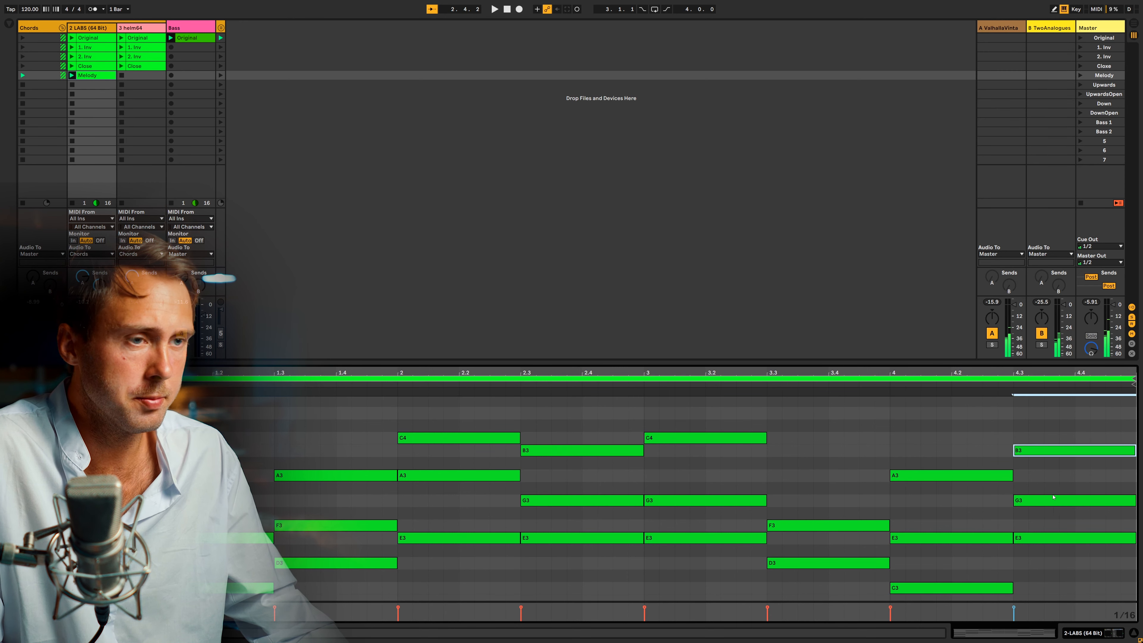
{"action": "key", "text": "space"}
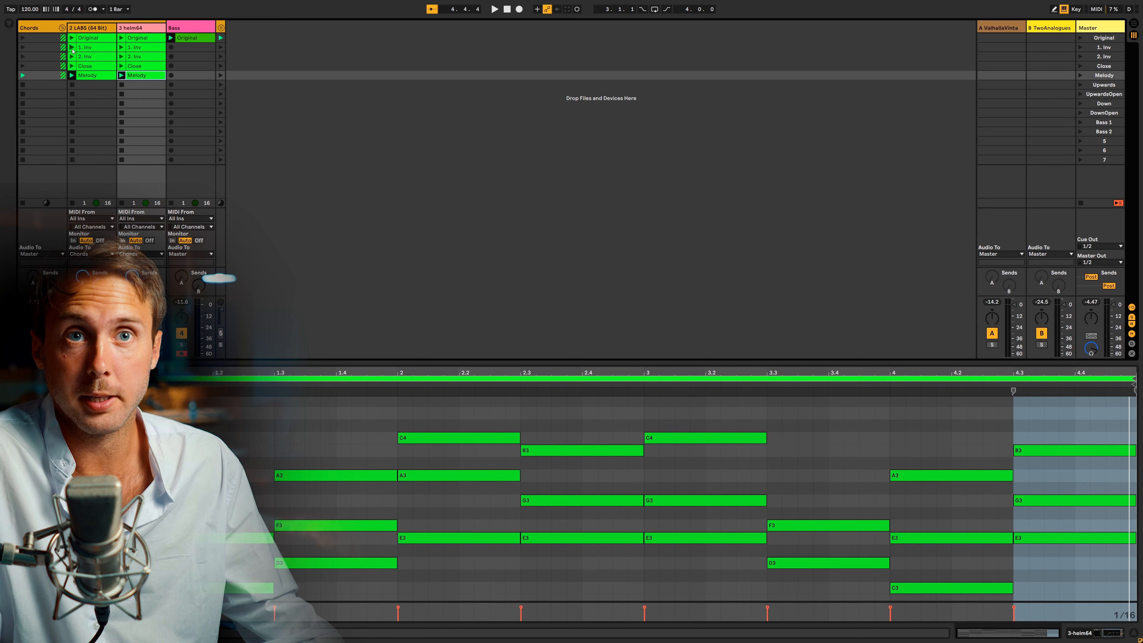
Copy the LABS Original clip into the Upwards scene's slot, launch that scene and enlarge the note editor.
{"action": "left_click_drag", "start_coordinate": [89, 40], "coordinate": [93, 86]}
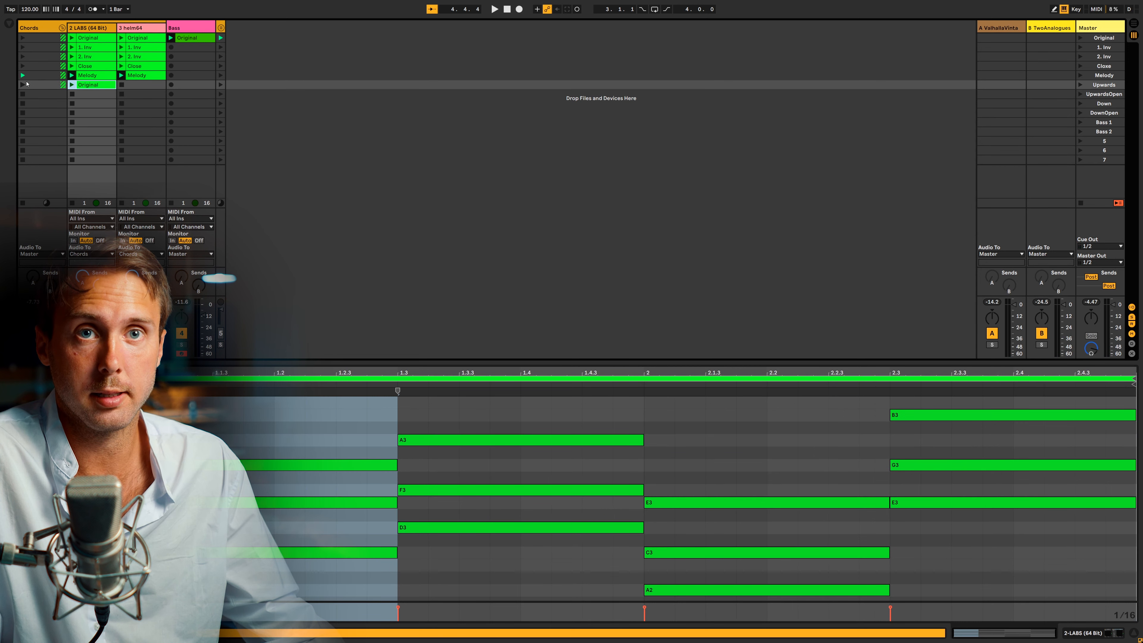
{"action": "left_click", "coordinate": [23, 84]}
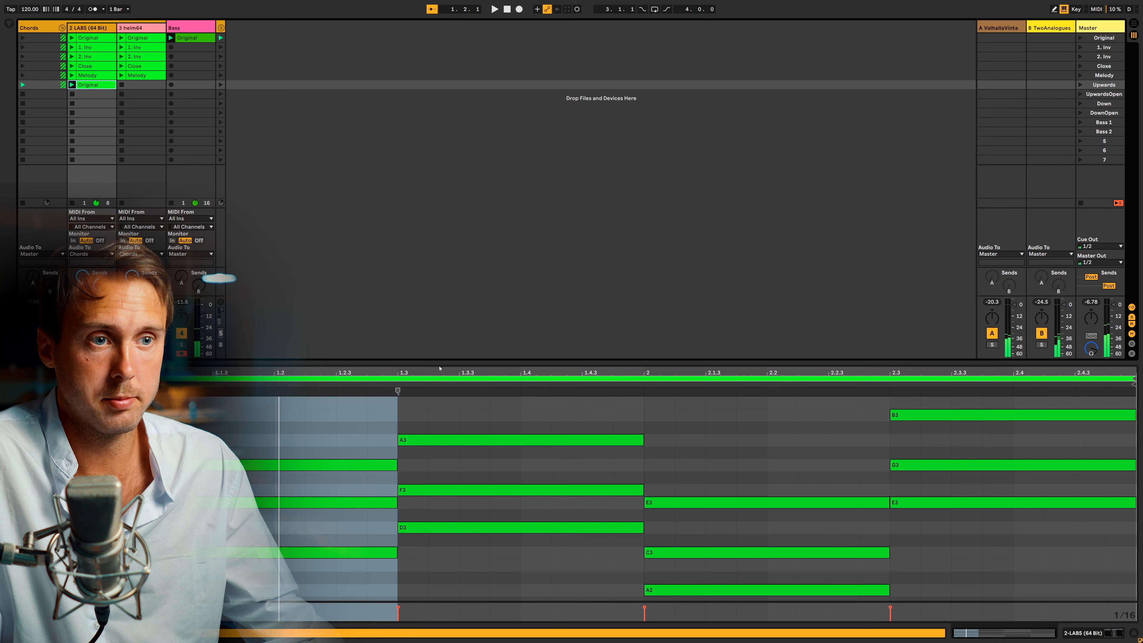
{"action": "left_click_drag", "start_coordinate": [441, 368], "coordinate": [442, 269]}
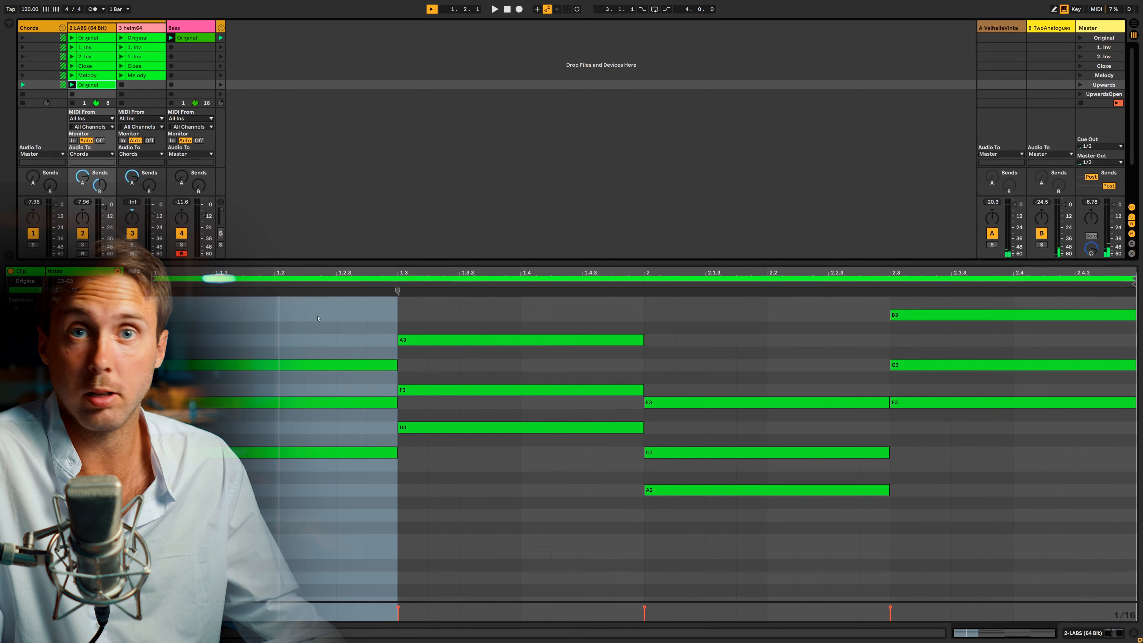
{"action": "scroll", "coordinate": [612, 497], "scroll_direction": "up", "scroll_amount": 3}
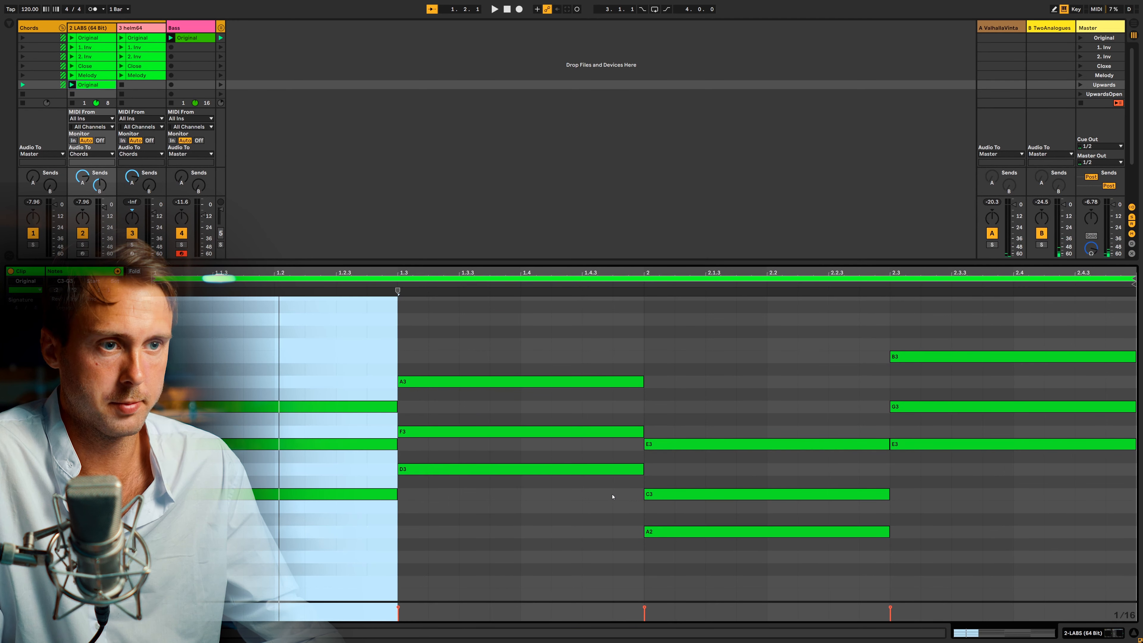
Transpose all notes of the copied clip in the Upwards scene down an octave.
{"action": "left_click", "coordinate": [575, 515]}
{"action": "left_click_drag", "start_coordinate": [723, 583], "coordinate": [707, 486]}
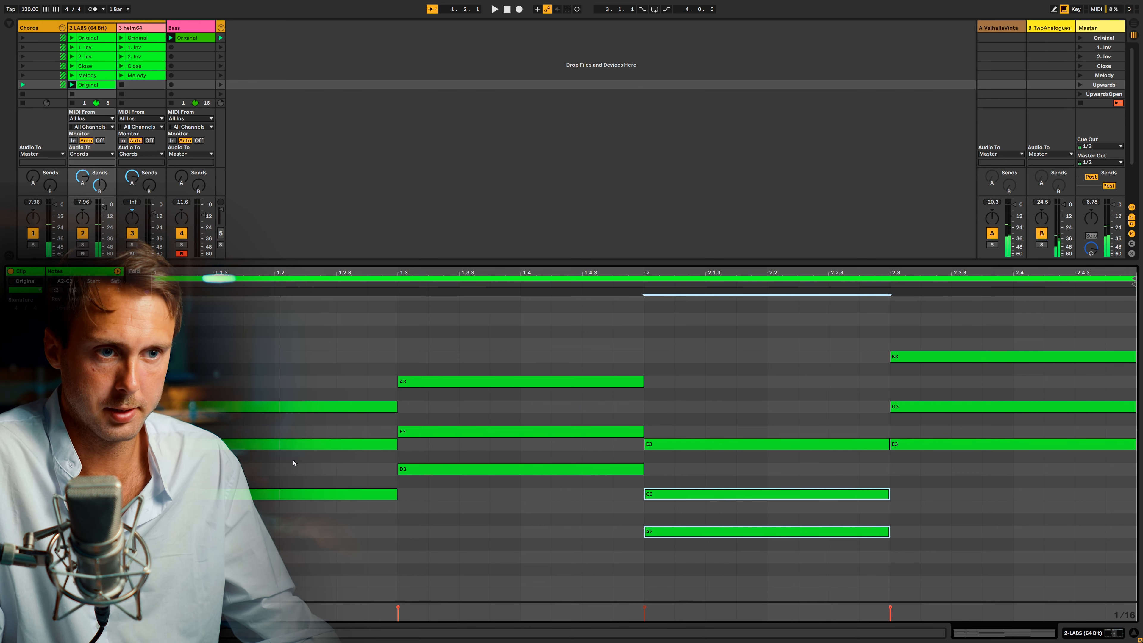
{"action": "left_click", "coordinate": [428, 564]}
{"action": "key", "text": "ctrl+a"}
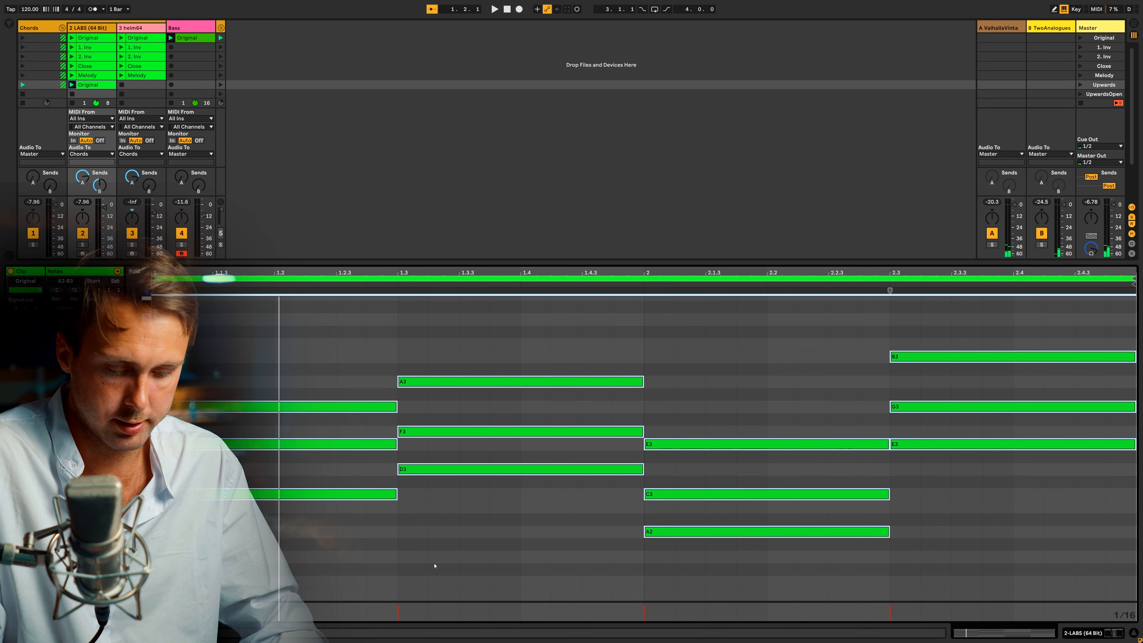
{"action": "key", "text": "shift+Down"}
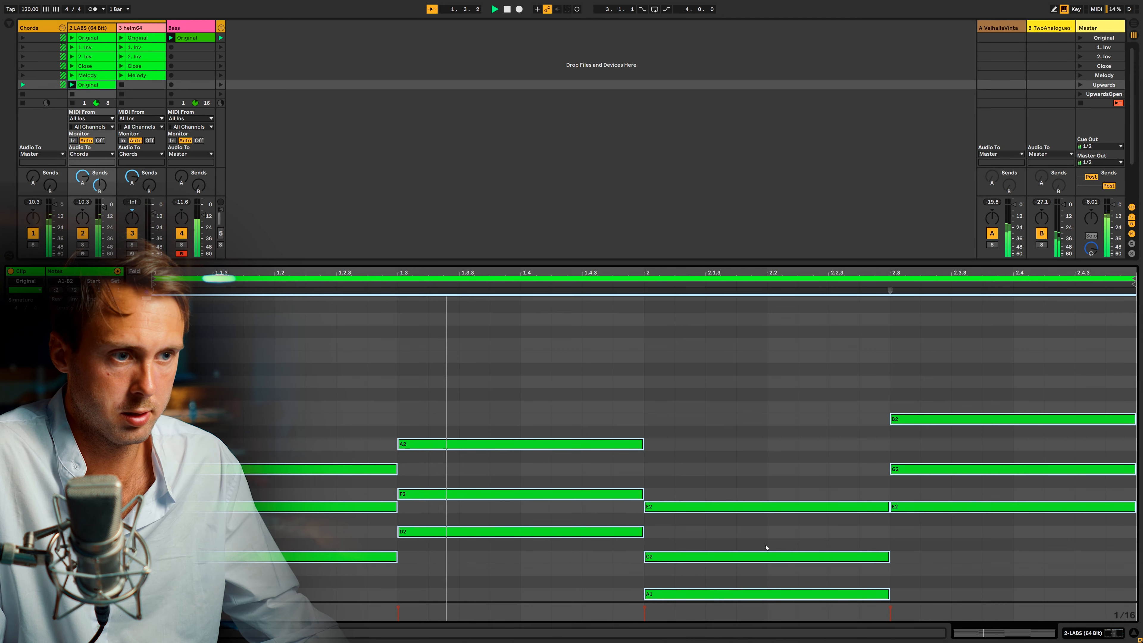
Raise the two lowest notes at bar 2 by an octave to A2 and C3, and the E2 at 2.3 to E3.
{"action": "left_click", "coordinate": [711, 557]}
{"action": "key", "text": "shift+Up"}
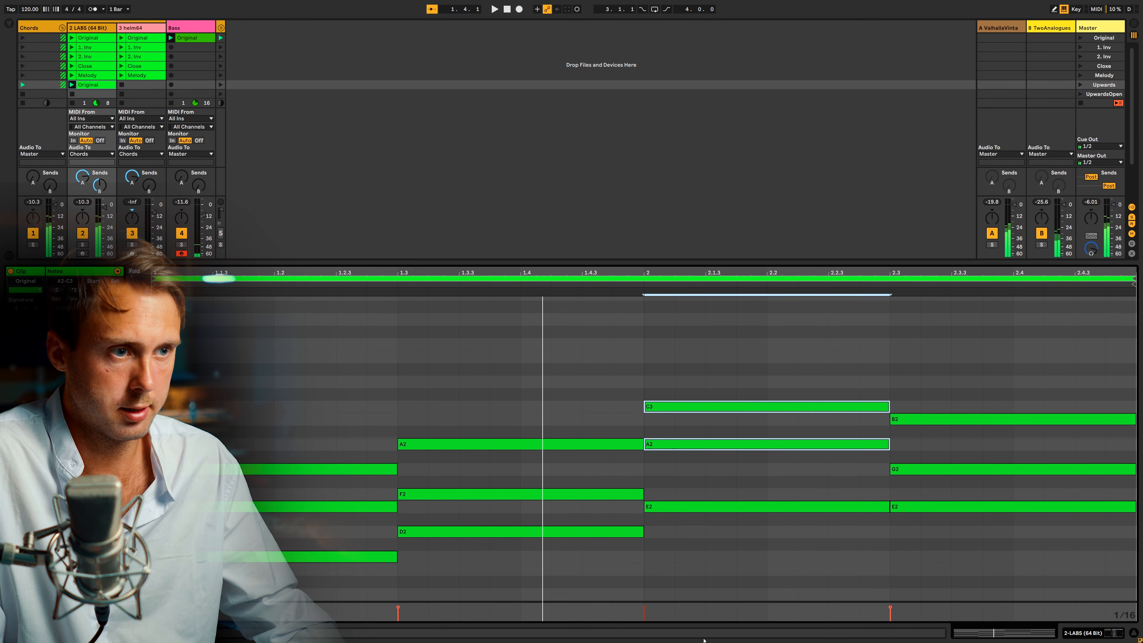
{"action": "key", "text": "space"}
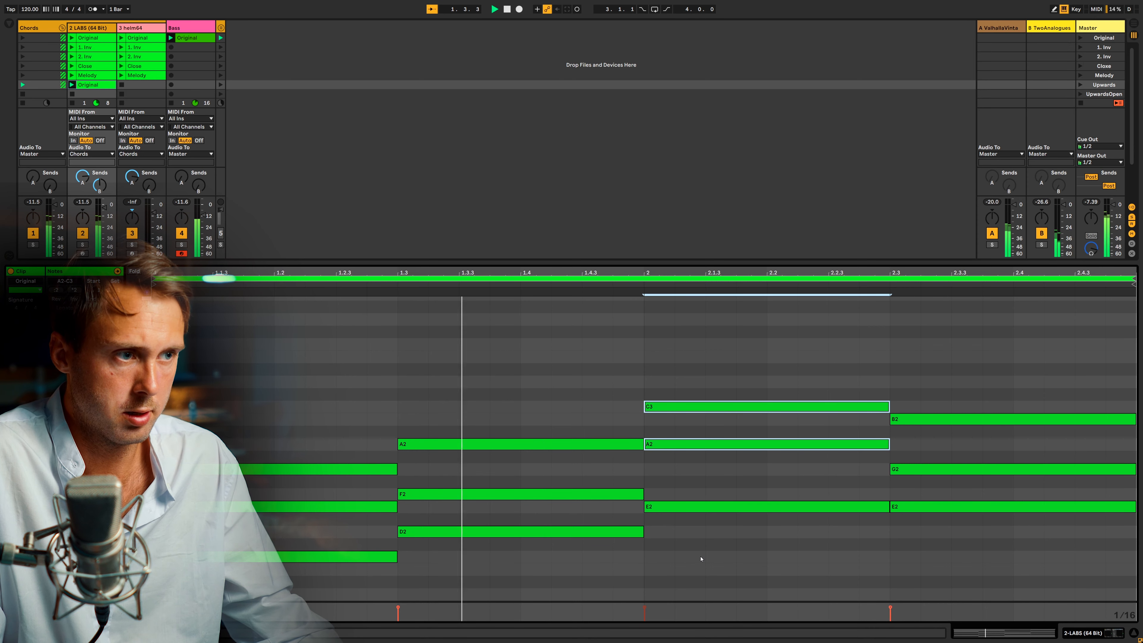
{"action": "left_click", "coordinate": [946, 507]}
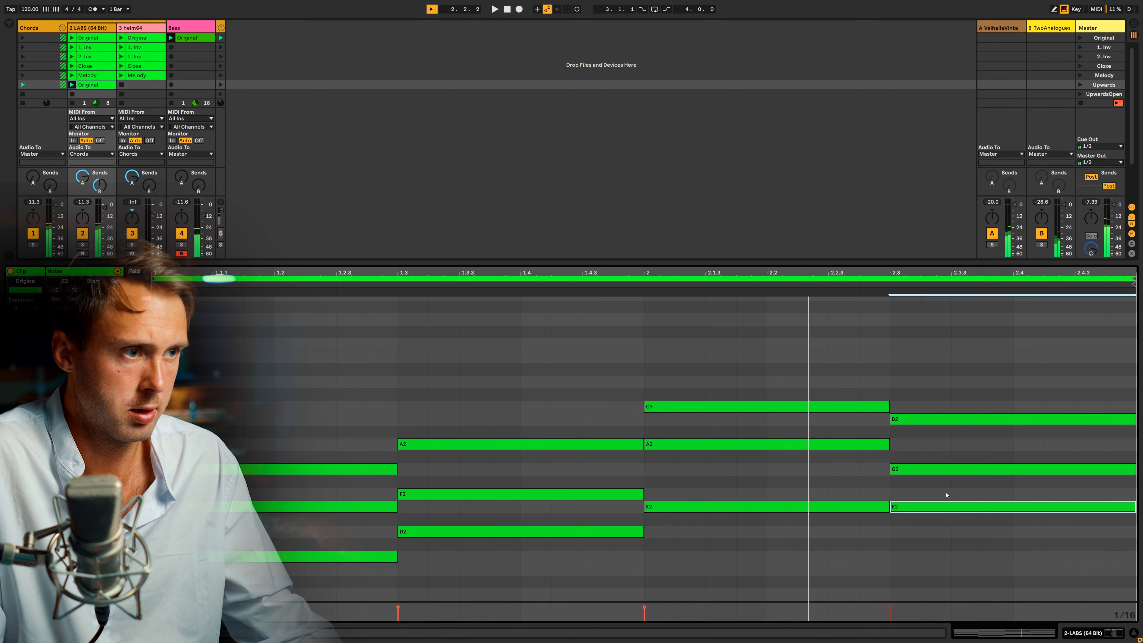
{"action": "key", "text": "shift+Up"}
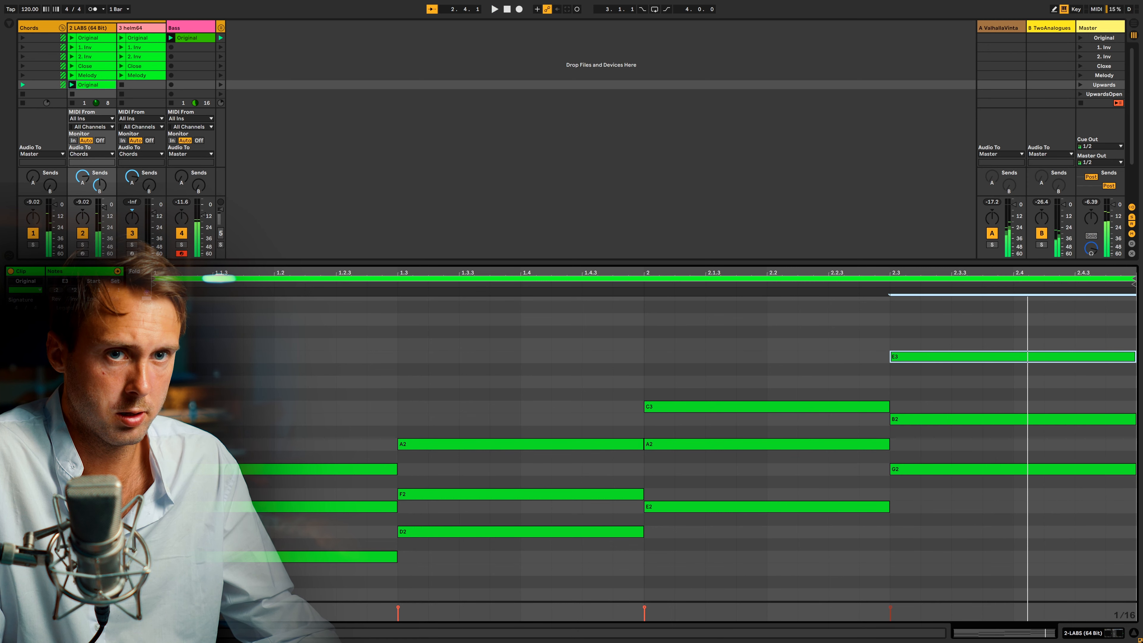
Duplicate the two-bar loop and transpose the duplicated chords in bars 3 and 4 up an octave.
{"action": "key", "text": "ctrl+d"}
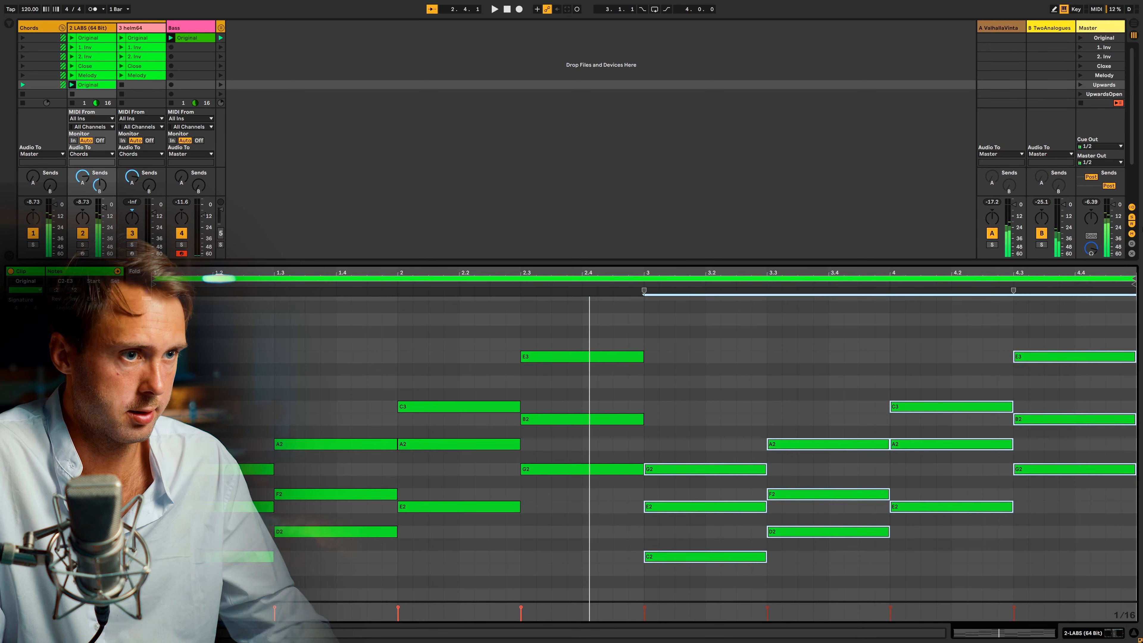
{"action": "key", "text": "shift+Up"}
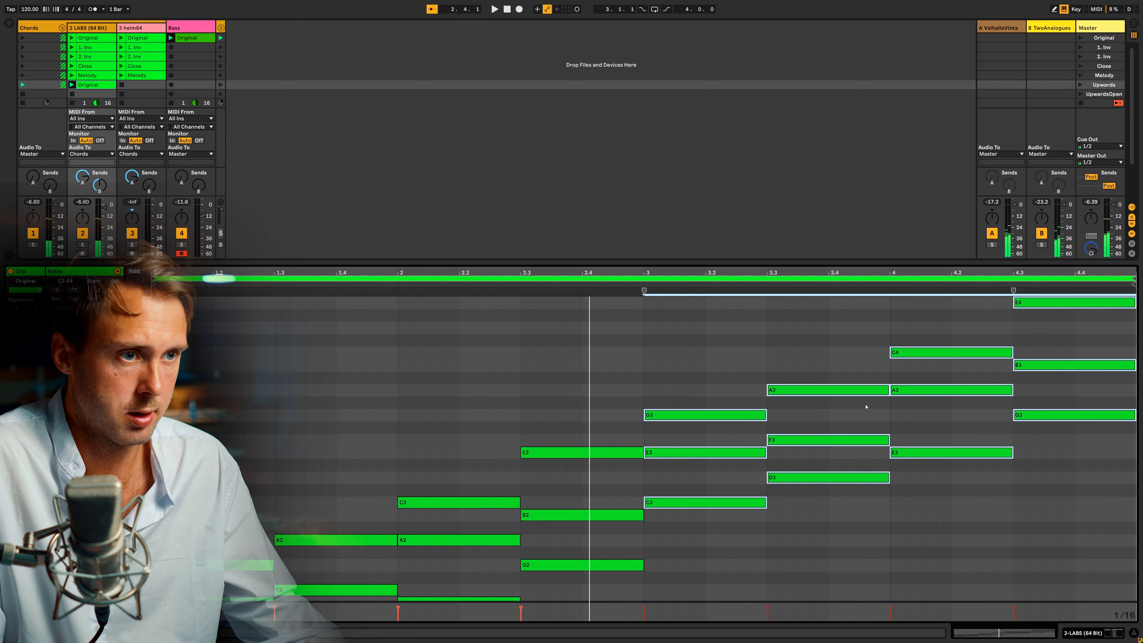
Lower the top notes of the chords at bar 3 and 3.3 by an octave to G2 and A2.
{"action": "scroll", "coordinate": [866, 407], "scroll_direction": "down", "scroll_amount": 2}
{"action": "left_click", "coordinate": [696, 372]}
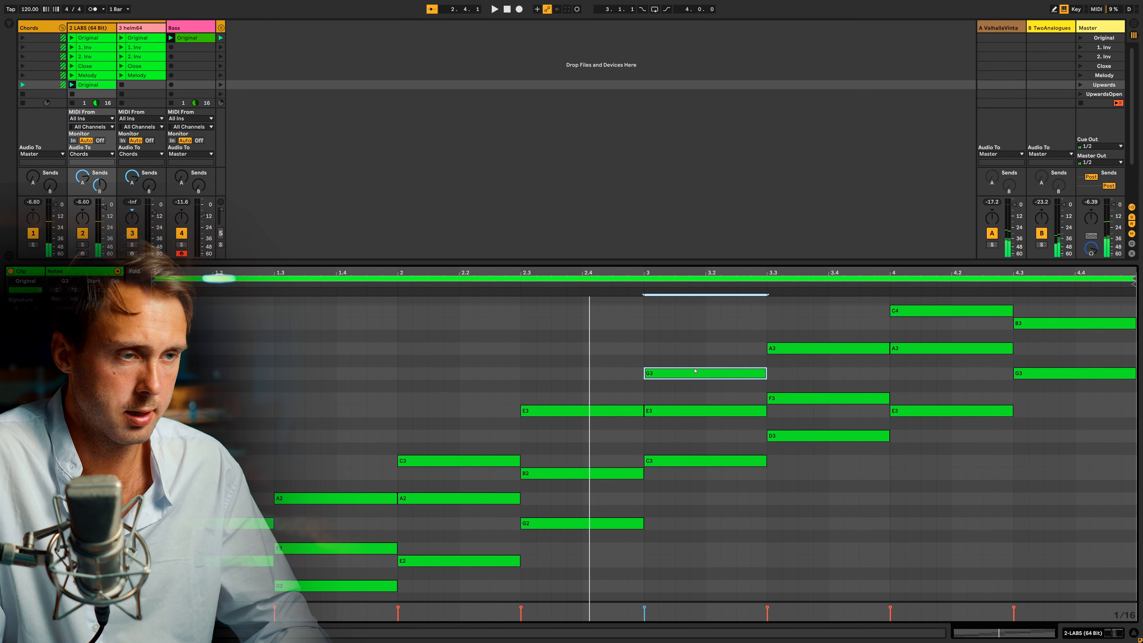
{"action": "key", "text": "shift+Down"}
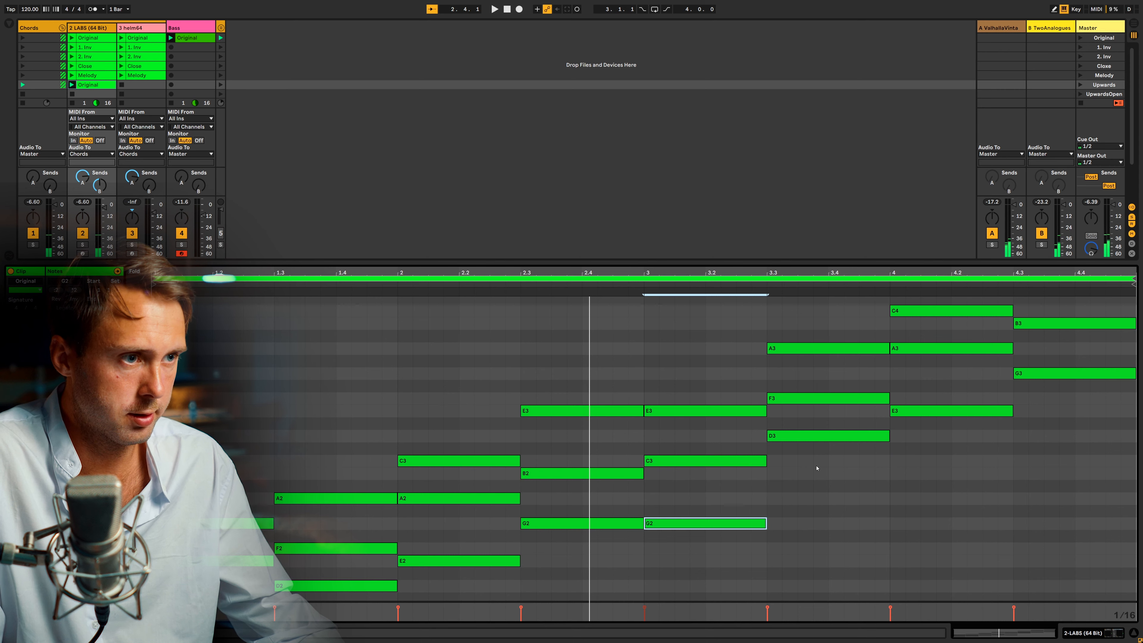
{"action": "left_click", "coordinate": [817, 347]}
{"action": "key", "text": "shift+Down"}
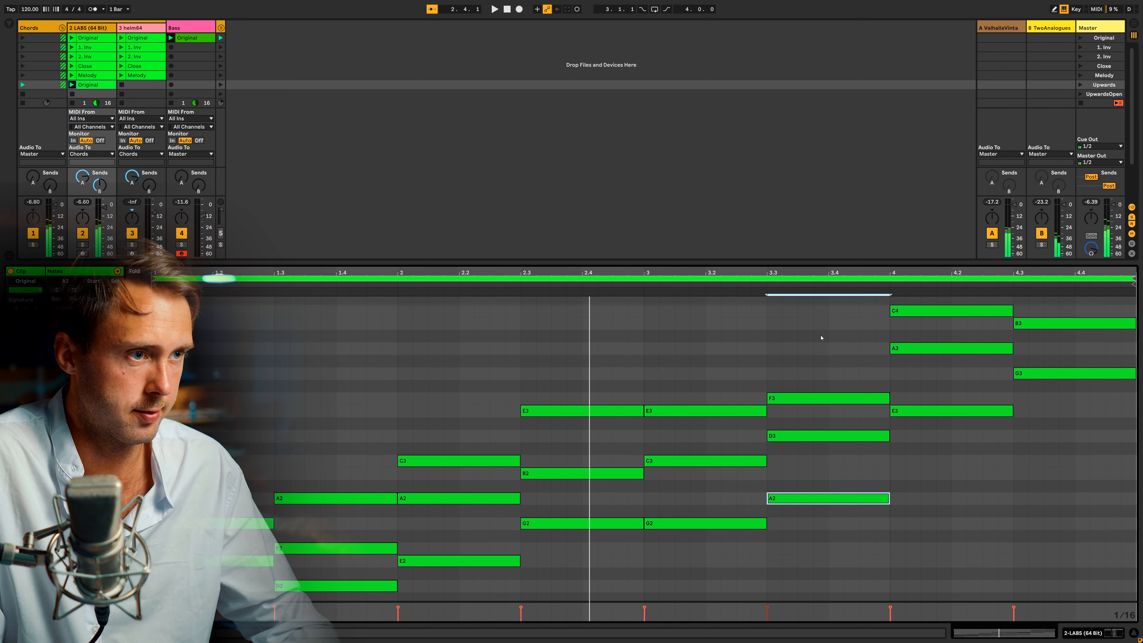
Lower the top notes of the chords at bar 4 and 4.3 by an octave to C3 and E3.
{"action": "scroll", "coordinate": [934, 396], "scroll_direction": "up", "scroll_amount": 2}
{"action": "left_click_drag", "start_coordinate": [934, 396], "coordinate": [924, 312]}
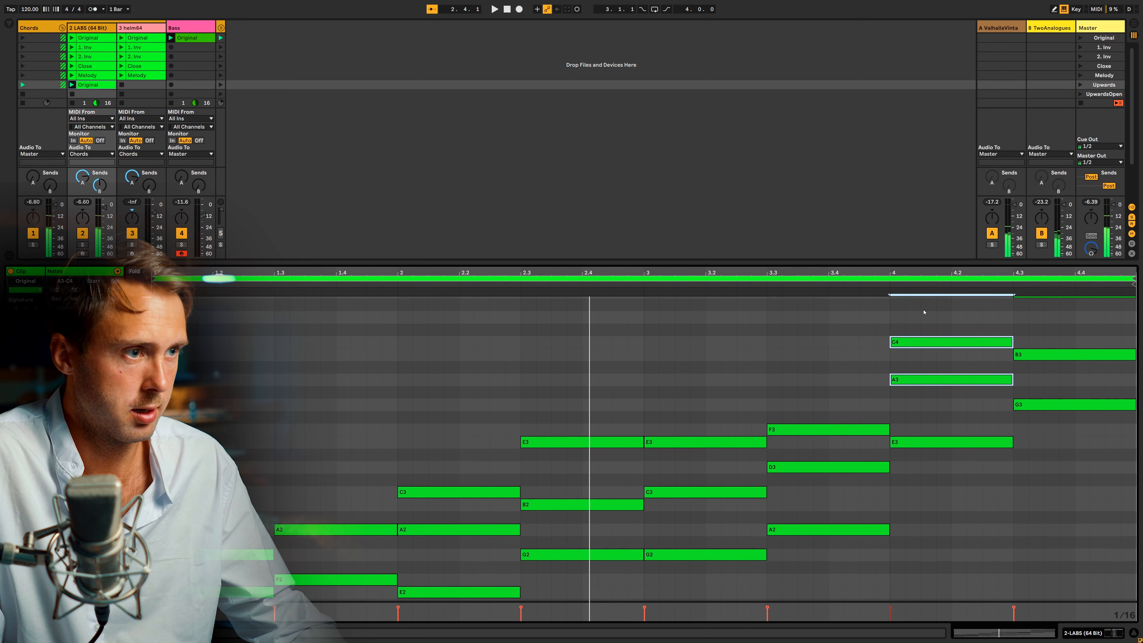
{"action": "left_click", "coordinate": [927, 333]}
{"action": "left_click", "coordinate": [925, 342]}
{"action": "key", "text": "shift+Down"}
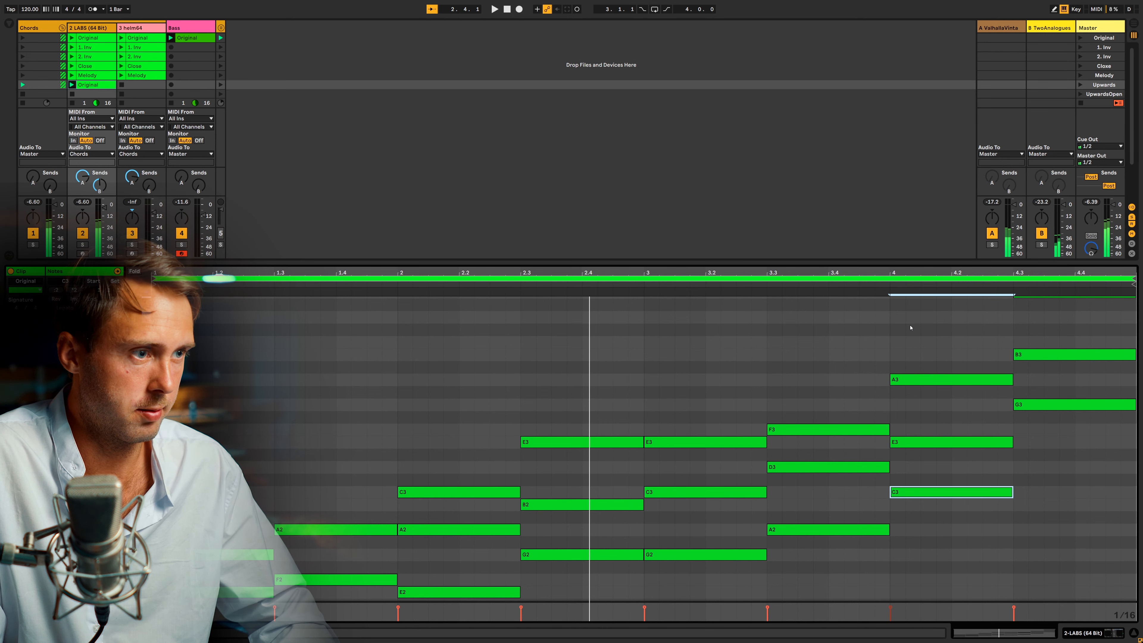
{"action": "scroll", "coordinate": [1121, 411], "scroll_direction": "up", "scroll_amount": 2}
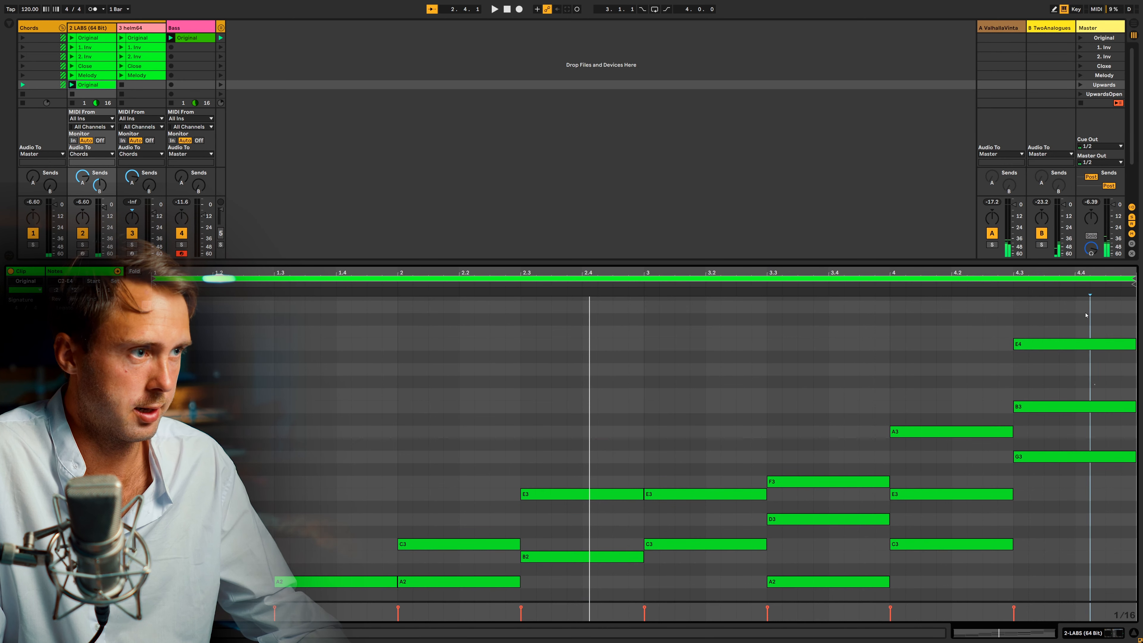
{"action": "left_click", "coordinate": [1084, 346]}
{"action": "key", "text": "shift+Down"}
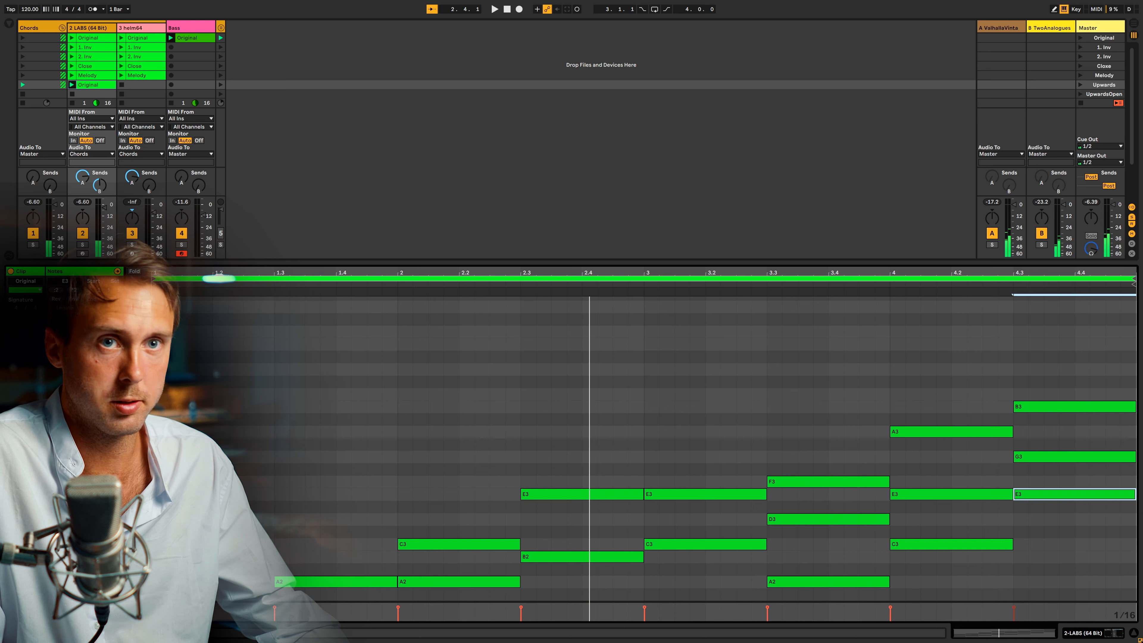
Play the four-bar rising chord clip from its start and follow the voicings through bar 4.
{"action": "left_click", "coordinate": [72, 85]}
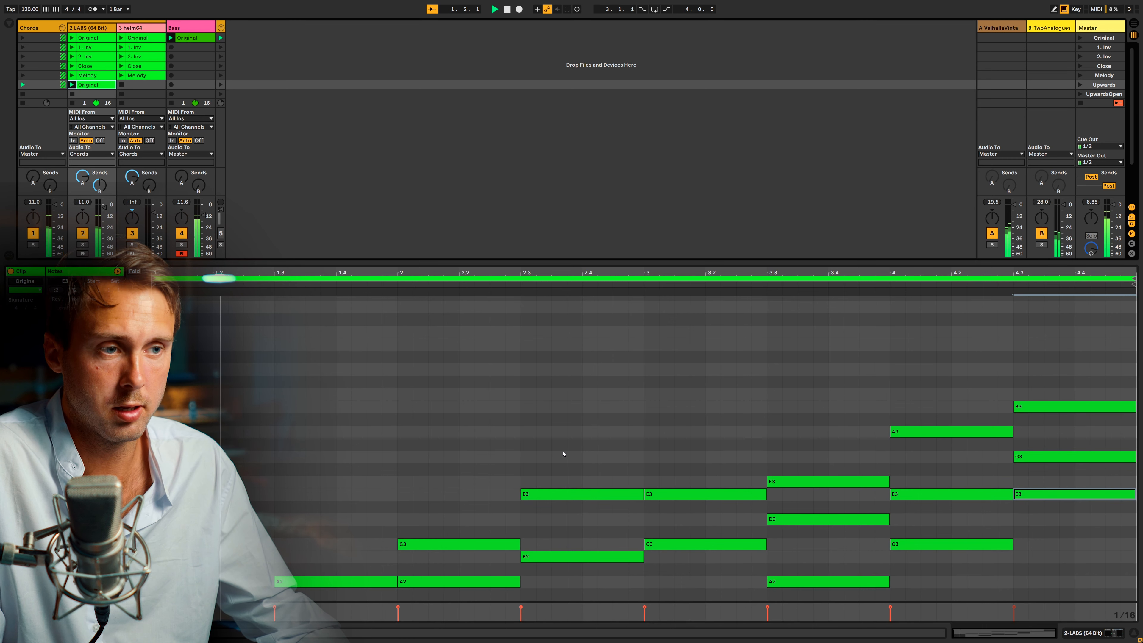
{"action": "scroll", "coordinate": [563, 454], "scroll_direction": "down", "scroll_amount": 3}
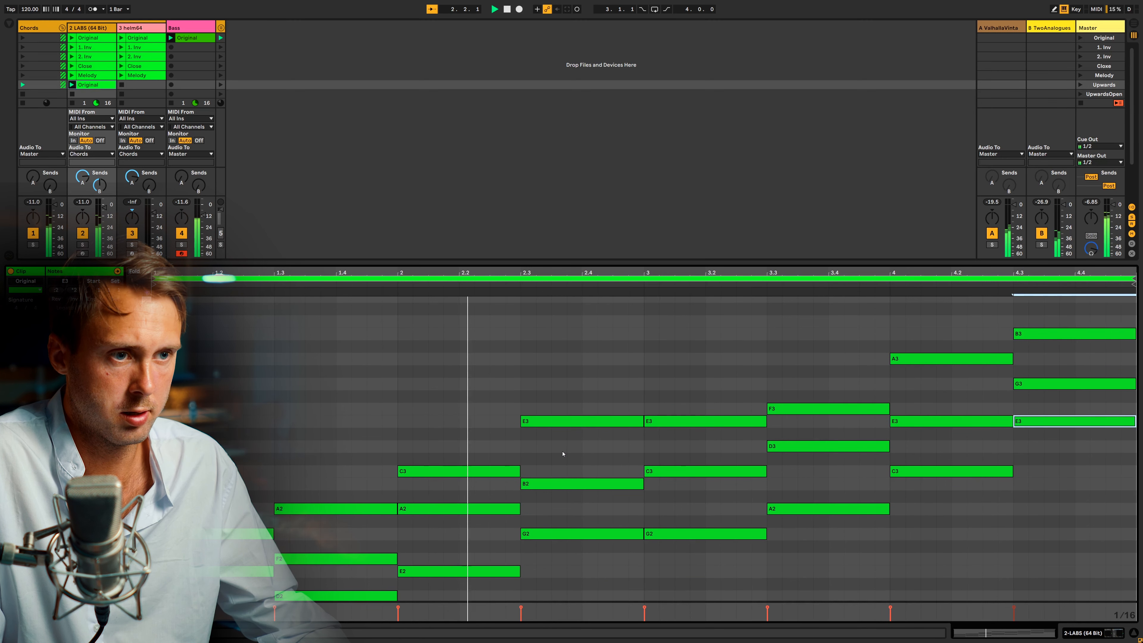
{"action": "scroll", "coordinate": [563, 454], "scroll_direction": "up", "scroll_amount": 1}
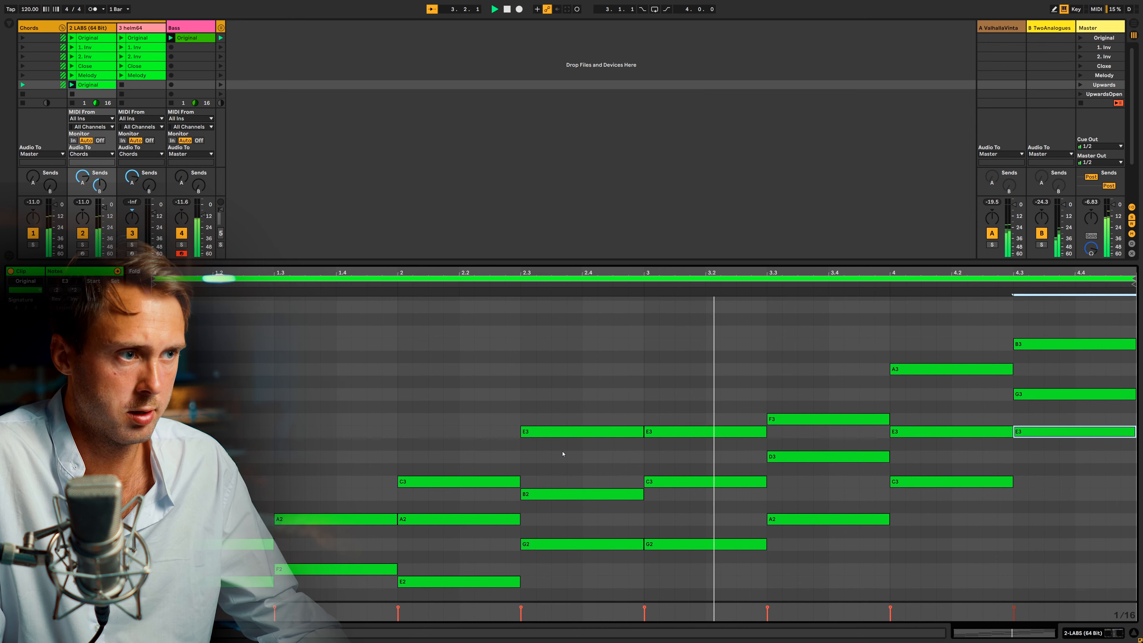
{"action": "scroll", "coordinate": [455, 380], "scroll_direction": "up", "scroll_amount": 1}
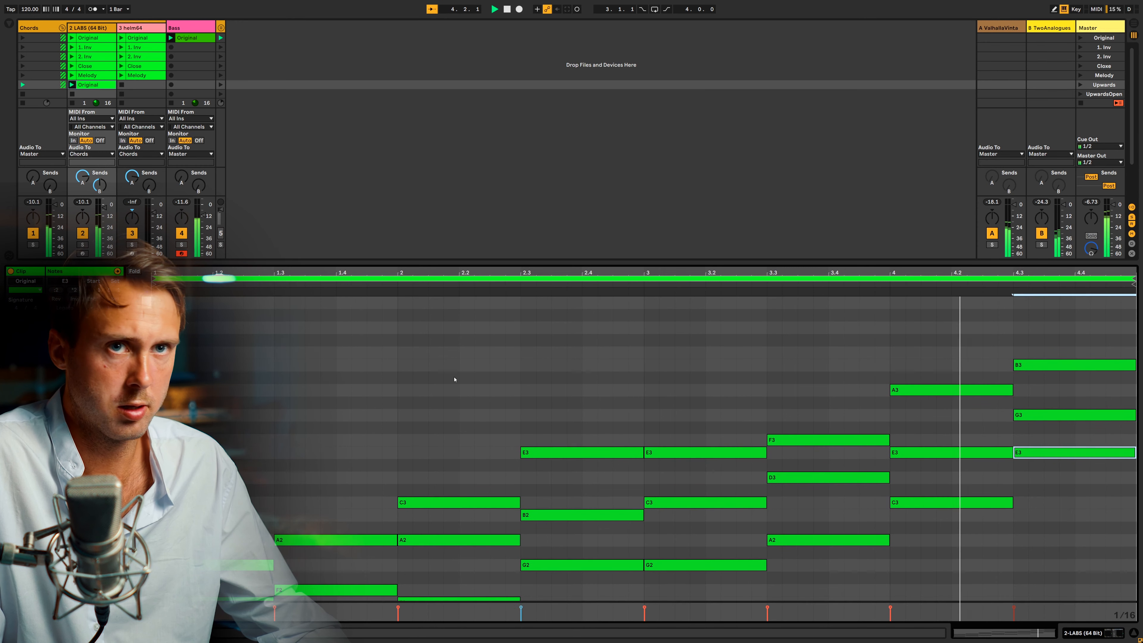
{"action": "key", "text": "space"}
Duplicate the four-bar loop to eight bars and transpose the duplicated chords up an octave.
{"action": "left_click", "coordinate": [228, 382]}
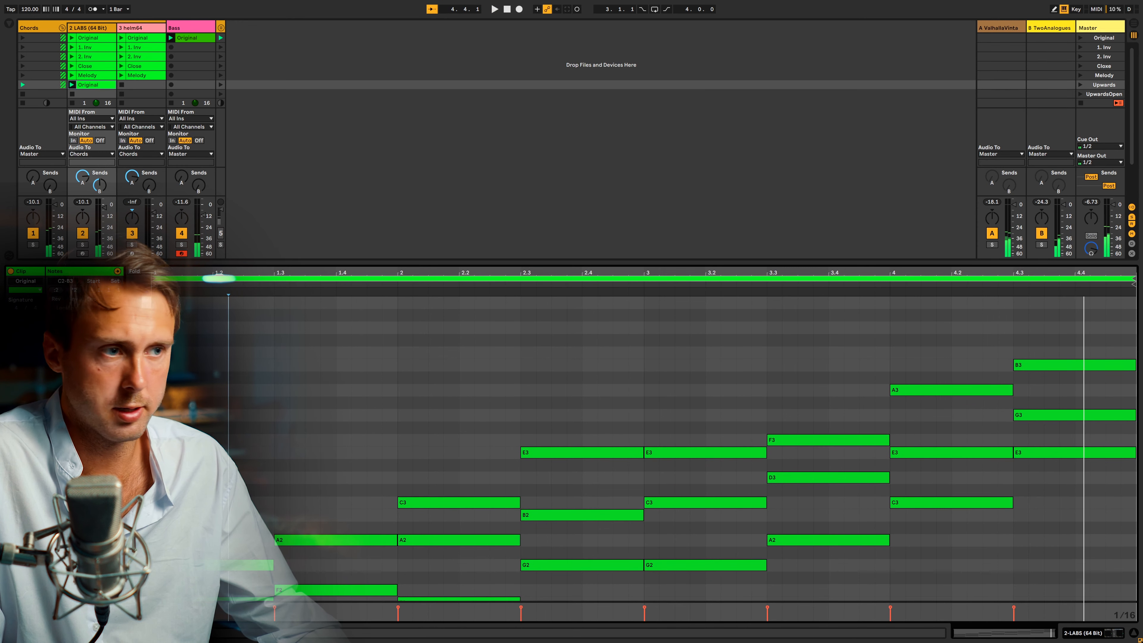
{"action": "key", "text": "ctrl+shift+d"}
{"action": "scroll", "coordinate": [720, 402], "scroll_direction": "down", "scroll_amount": 4}
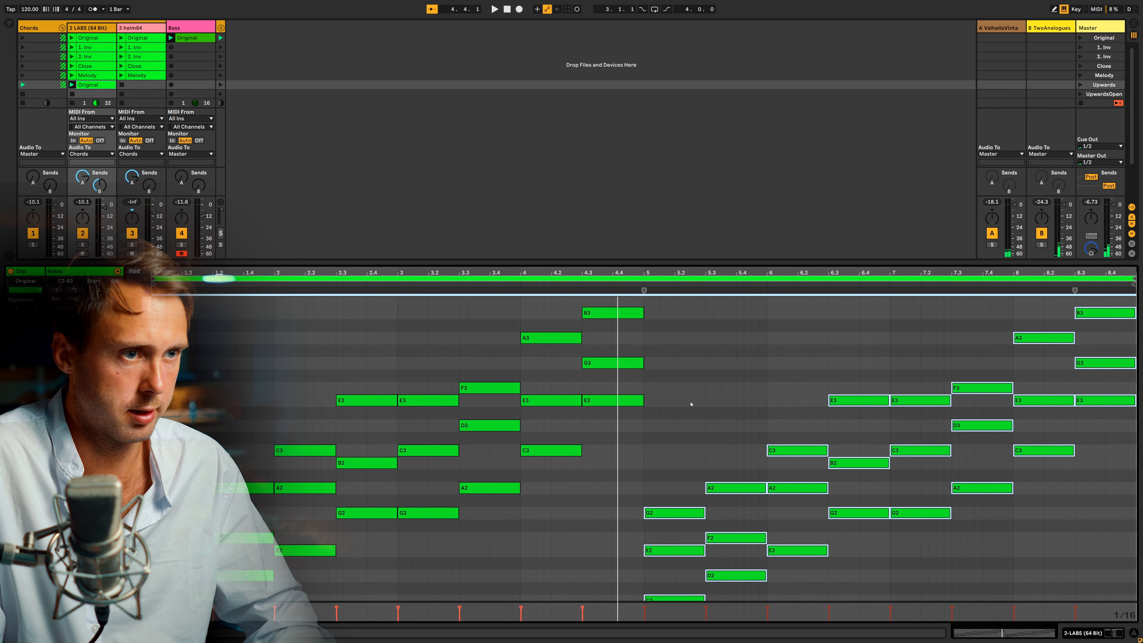
{"action": "key", "text": "shift+Up"}
Raise the lowest notes of the chords at bar 5 and 5.3 by an octave to C4 and D4.
{"action": "scroll", "coordinate": [689, 423], "scroll_direction": "down", "scroll_amount": 4}
{"action": "left_click_drag", "start_coordinate": [677, 587], "coordinate": [727, 516]}
{"action": "key", "text": "shift+Up"}
Raise the lowest notes of the chords from bar 6 through 8.3 by an octave, giving E4, G4, G4, A4, C5 and E5.
{"action": "left_click_drag", "start_coordinate": [806, 522], "coordinate": [897, 435]}
{"action": "left_click_drag", "start_coordinate": [978, 447], "coordinate": [1052, 390]}
{"action": "scroll", "coordinate": [1112, 402], "scroll_direction": "up", "scroll_amount": 1}
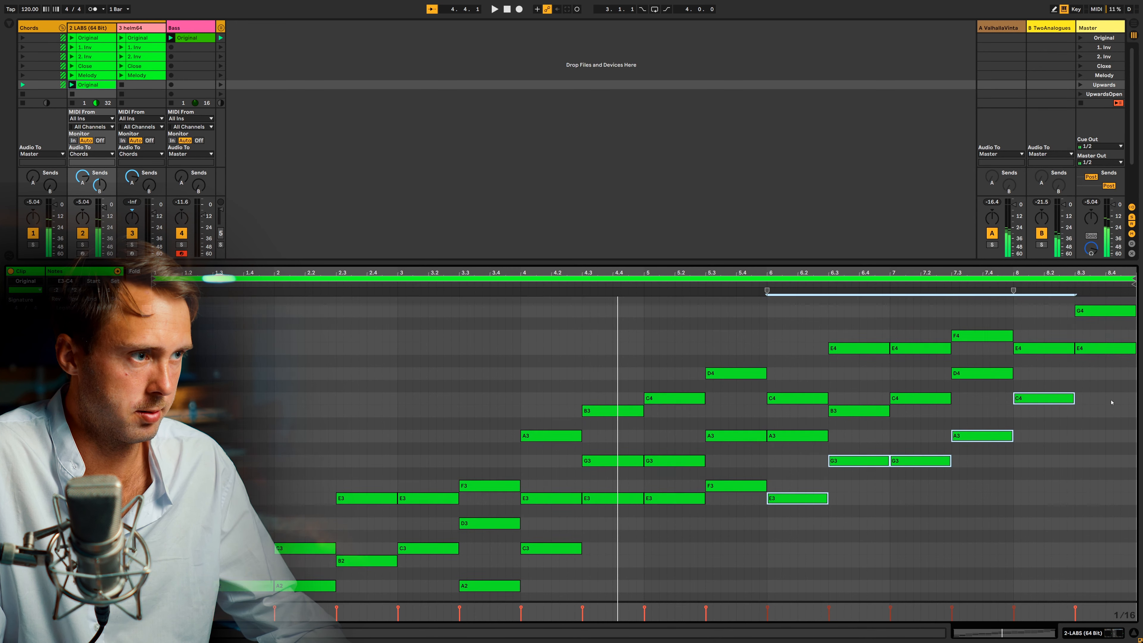
{"action": "scroll", "coordinate": [1112, 402], "scroll_direction": "up", "scroll_amount": 1}
{"action": "left_click", "coordinate": [1107, 376], "text": "shift"}
{"action": "key", "text": "shift+Up"}
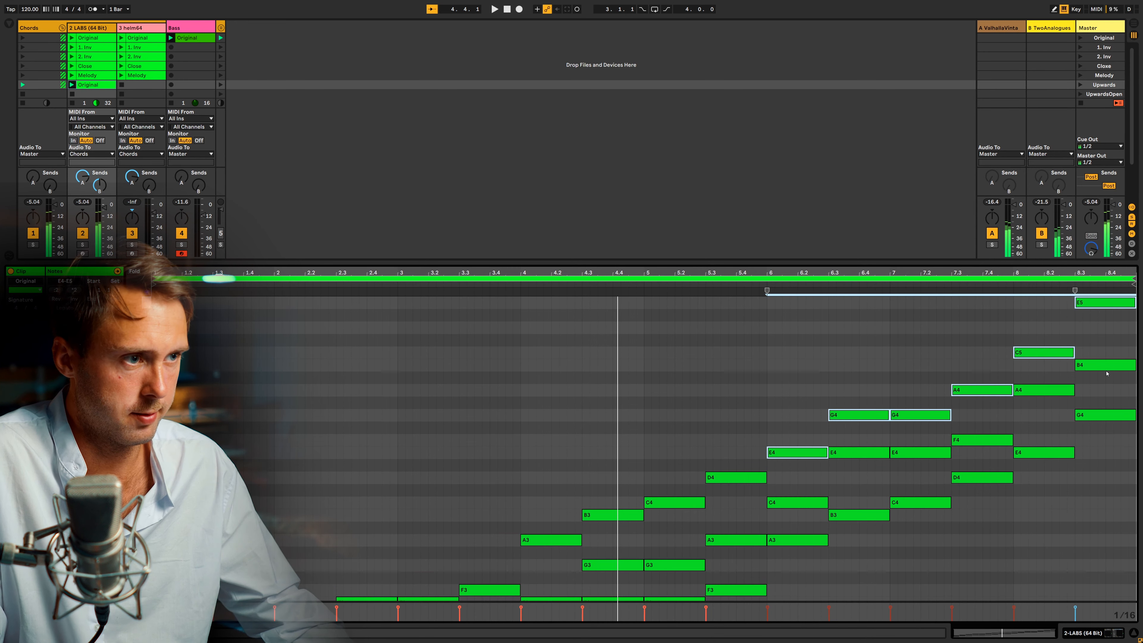
{"action": "left_click", "coordinate": [1060, 464]}
{"action": "scroll", "coordinate": [914, 466], "scroll_direction": "down", "scroll_amount": 1}
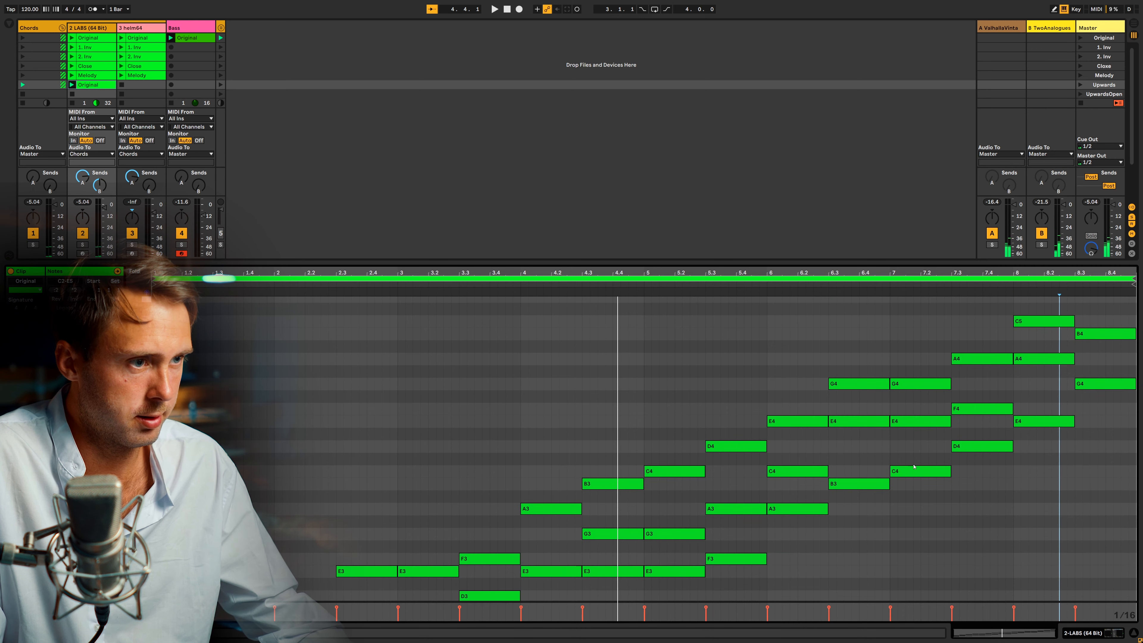
{"action": "scroll", "coordinate": [841, 474], "scroll_direction": "up", "scroll_amount": 2}
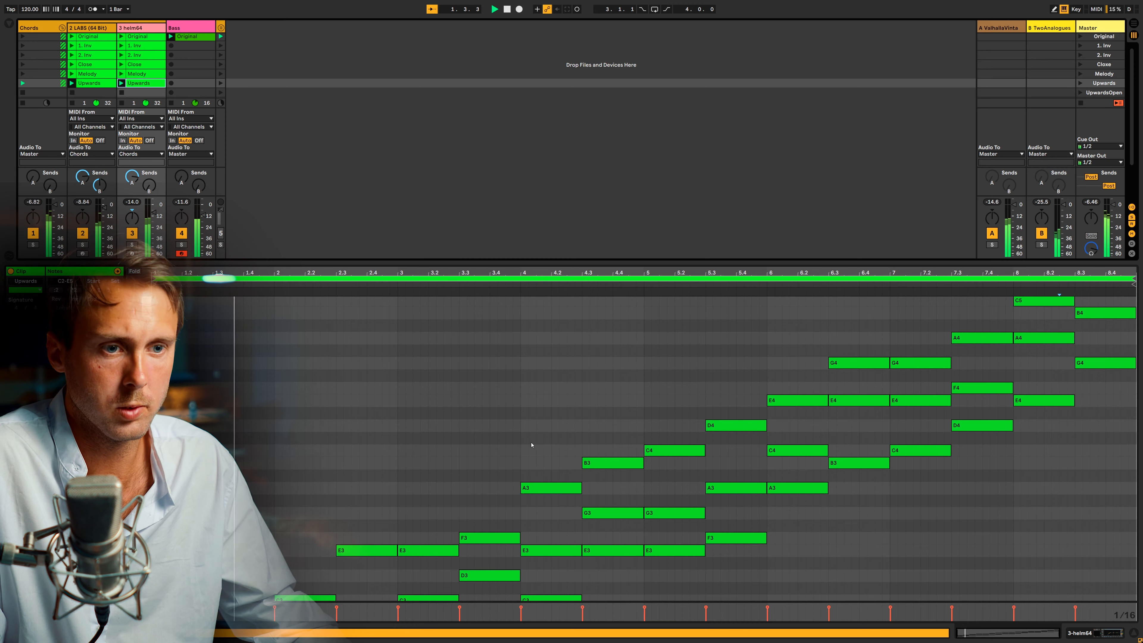
{"action": "scroll", "coordinate": [532, 444], "scroll_direction": "down", "scroll_amount": 4}
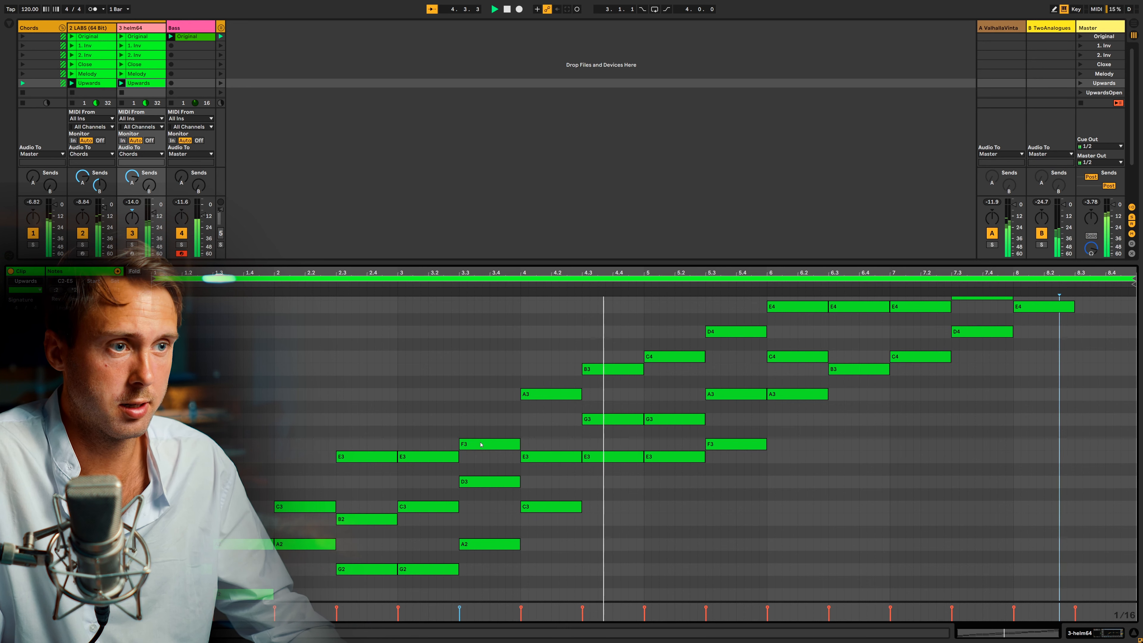
Duplicate the Upwards clip on the LABS track into the UpwardsOpen scene below it.
{"action": "scroll", "coordinate": [638, 493], "scroll_direction": "up", "scroll_amount": 2}
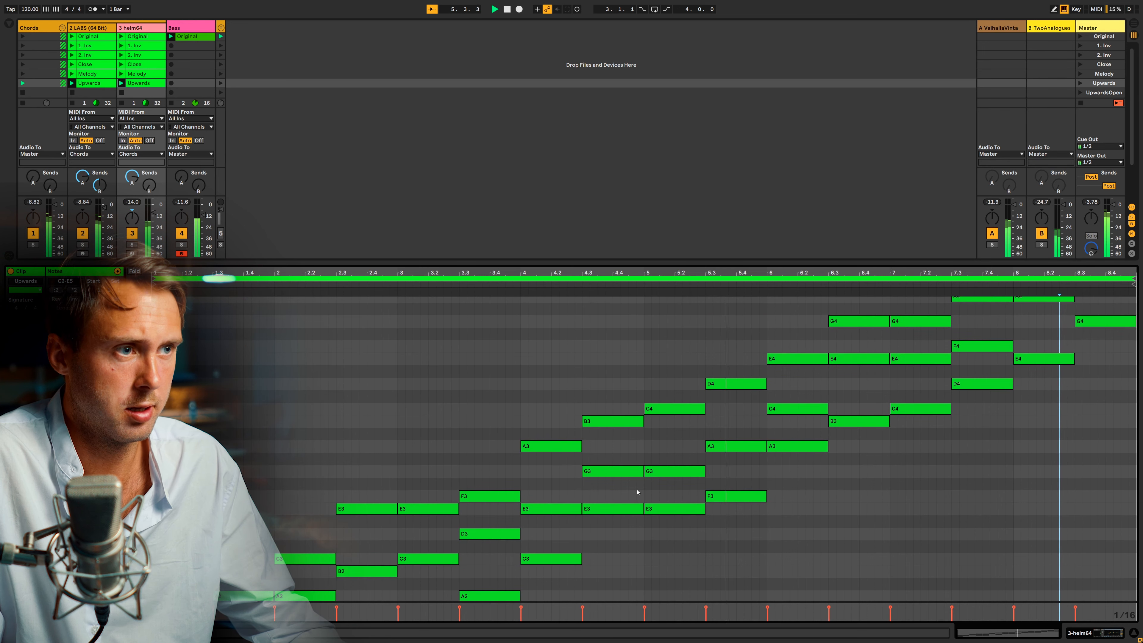
{"action": "scroll", "coordinate": [637, 492], "scroll_direction": "up", "scroll_amount": 2}
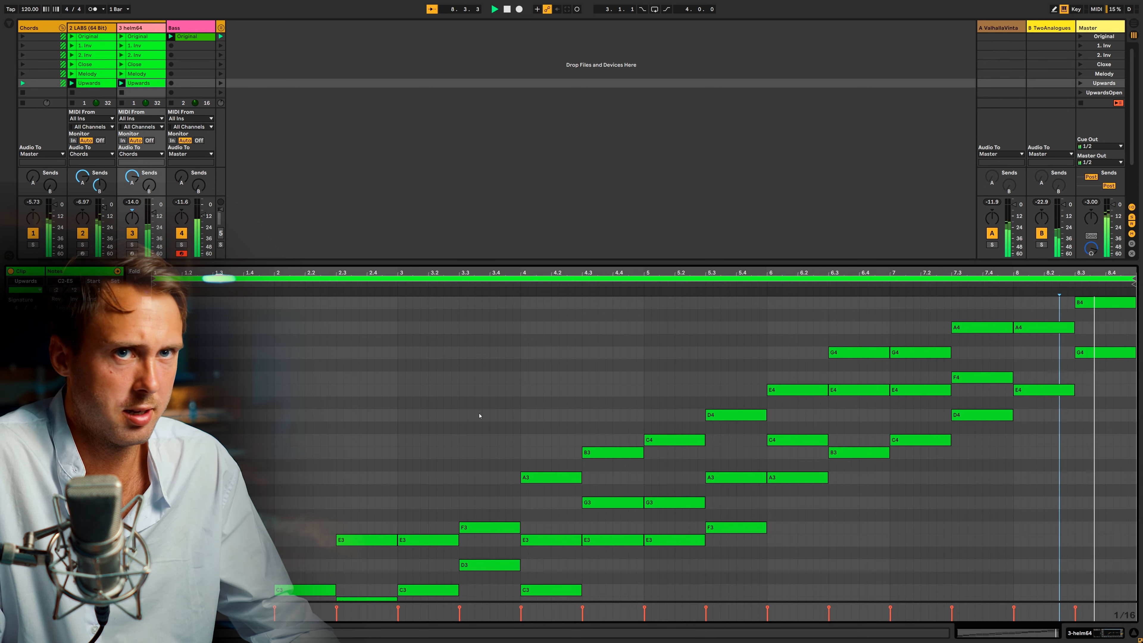
{"action": "scroll", "coordinate": [94, 55], "scroll_direction": "down", "scroll_amount": 3}
{"action": "left_click_drag", "start_coordinate": [94, 55], "coordinate": [100, 77]}
{"action": "left_click", "coordinate": [136, 55], "text": "shift"}
{"action": "left_click", "coordinate": [98, 71]}
{"action": "key", "text": "Delete"}
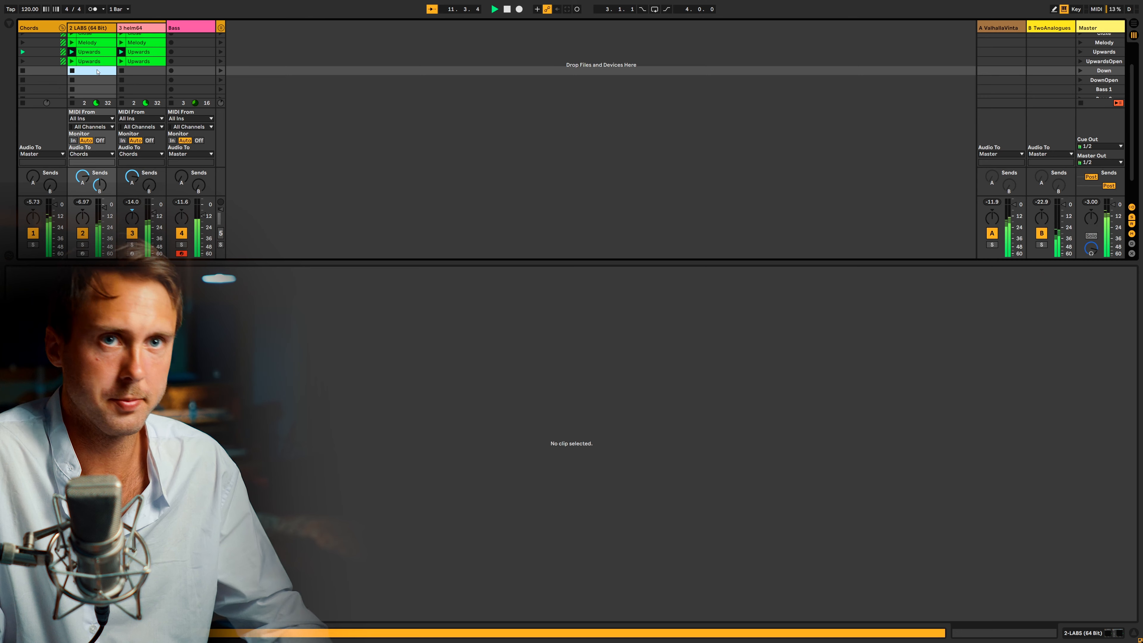
{"action": "key", "text": "ctrl+z"}
{"action": "key", "text": "ctrl+z"}
Transpose the middle note of every chord in the duplicated Upwards clip up an octave across all eight bars.
{"action": "scroll", "coordinate": [228, 485], "scroll_direction": "down", "scroll_amount": 3}
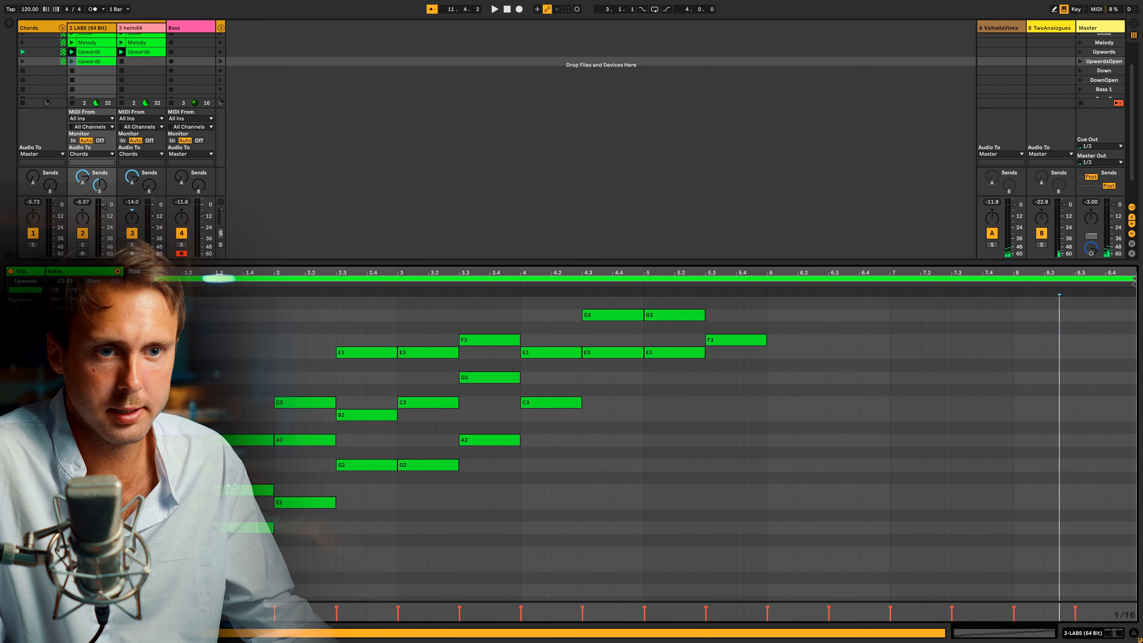
{"action": "left_click", "coordinate": [243, 490]}
{"action": "left_click_drag", "start_coordinate": [363, 425], "coordinate": [490, 406]}
{"action": "scroll", "coordinate": [572, 401], "scroll_direction": "up", "scroll_amount": 2}
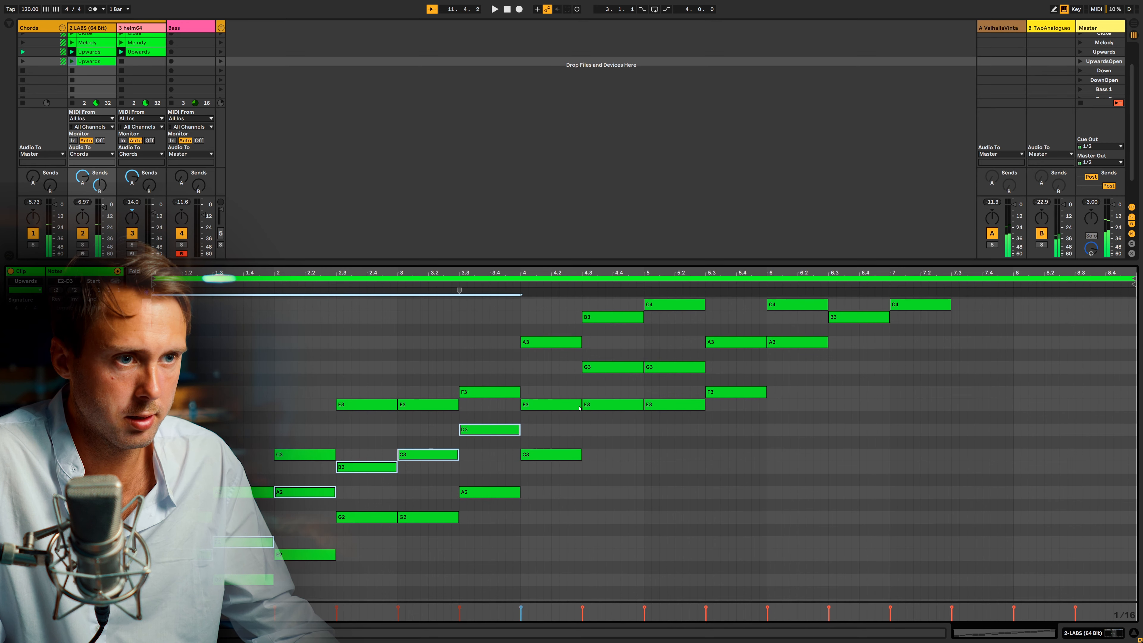
{"action": "left_click_drag", "start_coordinate": [623, 381], "coordinate": [661, 356]}
{"action": "scroll", "coordinate": [666, 361], "scroll_direction": "up", "scroll_amount": 3}
{"action": "left_click", "coordinate": [738, 405], "text": "shift"}
{"action": "scroll", "coordinate": [815, 356], "scroll_direction": "up", "scroll_amount": 2}
{"action": "left_click", "coordinate": [858, 369], "text": "shift"}
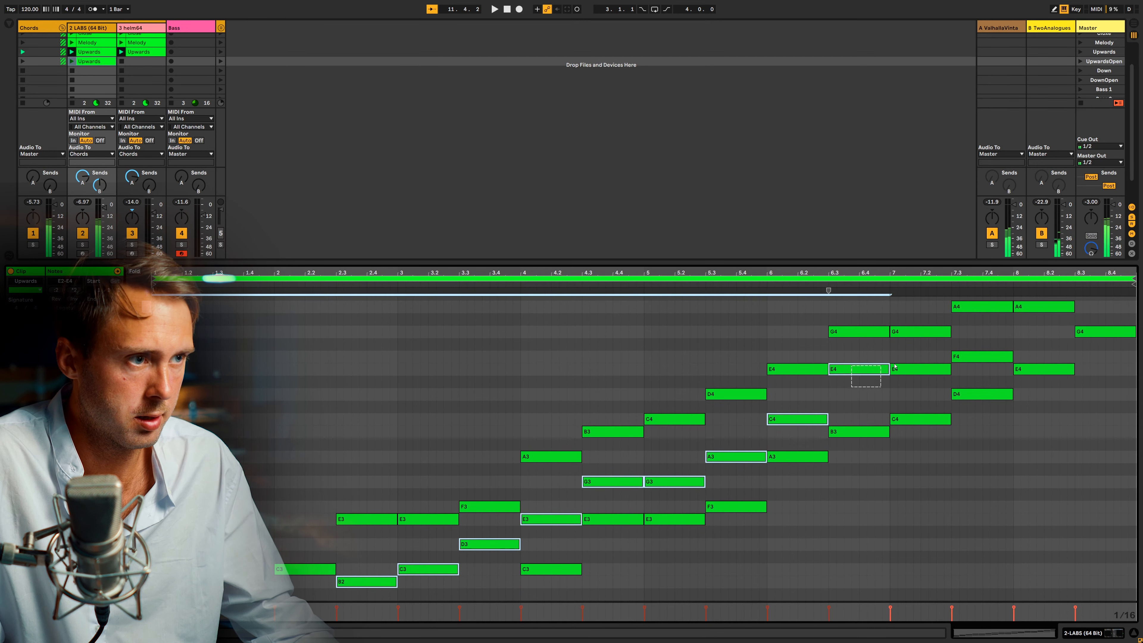
{"action": "left_click", "coordinate": [920, 369], "text": "shift"}
{"action": "scroll", "coordinate": [968, 378], "scroll_direction": "up", "scroll_amount": 1}
{"action": "left_click", "coordinate": [982, 387], "text": "shift"}
{"action": "scroll", "coordinate": [985, 388], "scroll_direction": "up", "scroll_amount": 1}
{"action": "left_click", "coordinate": [1045, 379], "text": "shift"}
{"action": "scroll", "coordinate": [1107, 417], "scroll_direction": "up", "scroll_amount": 1}
{"action": "left_click", "coordinate": [1109, 396], "text": "shift"}
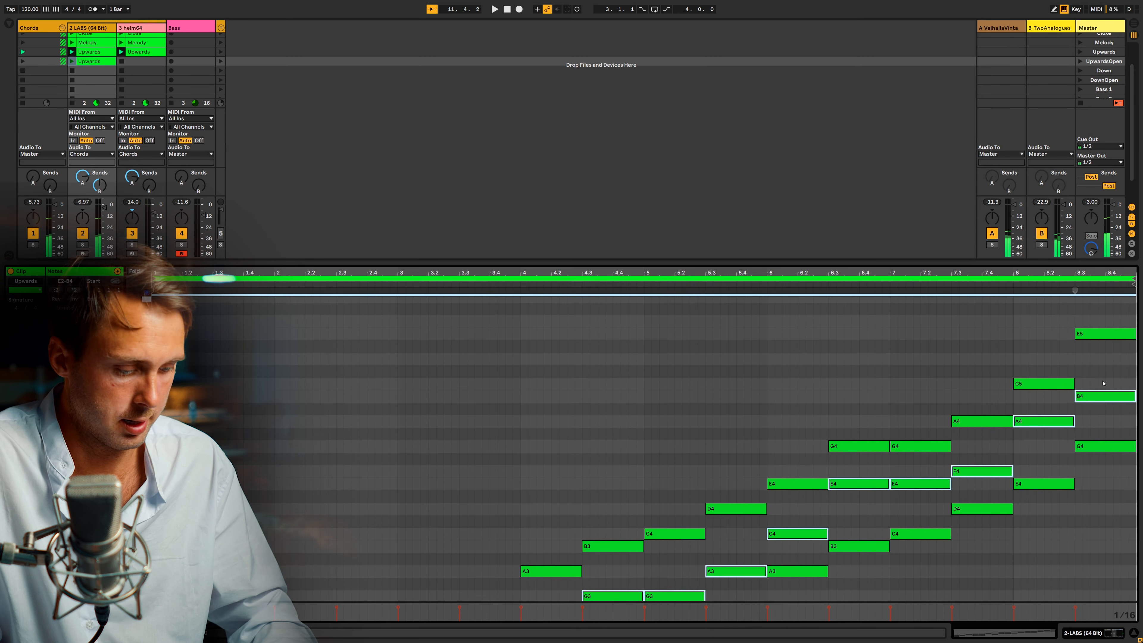
{"action": "key", "text": "shift+Up"}
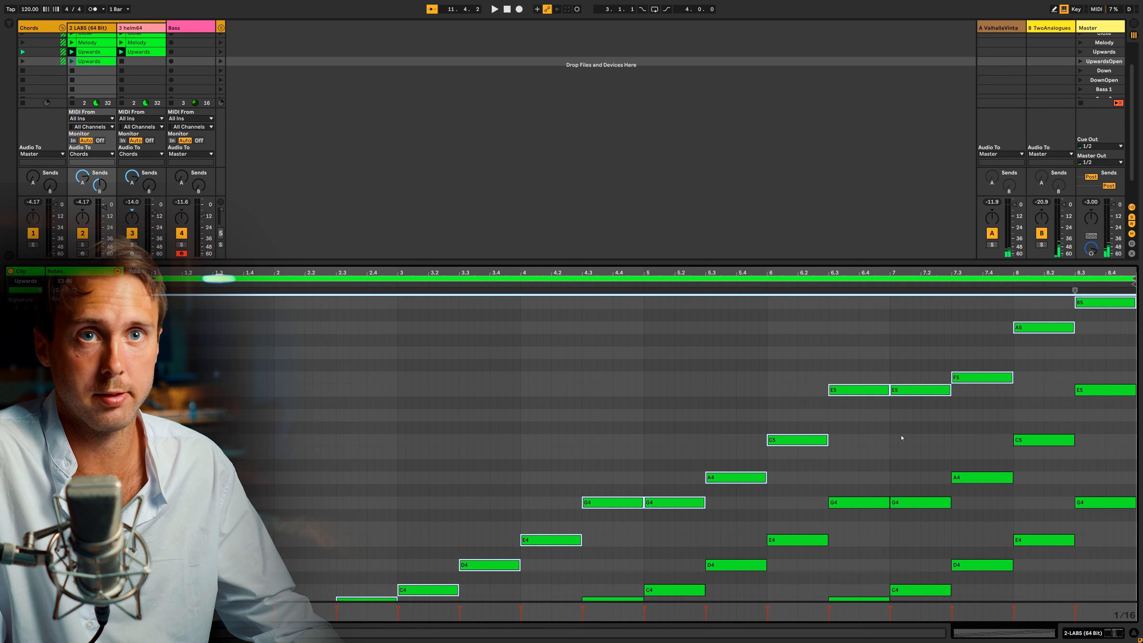
Rename the duplicated clip as UpwardsOpen and copy it to the helm64 track in the same scene.
{"action": "left_click", "coordinate": [90, 64]}
{"action": "key", "text": "super+r"}
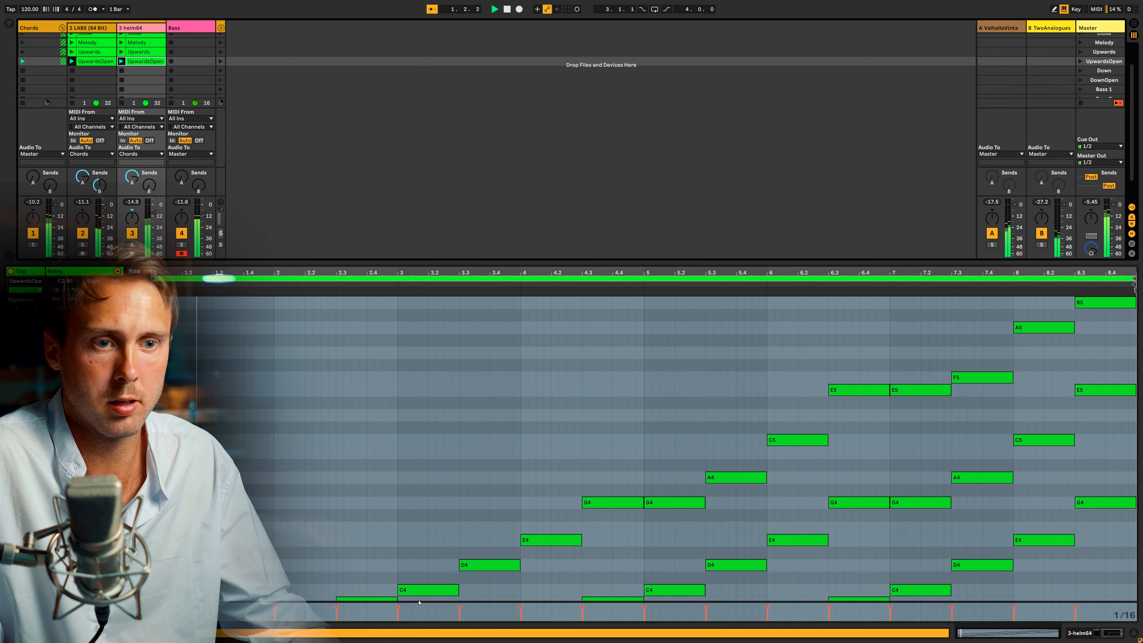
Play the UpwardsOpen clips and follow the open voicings through bar 8.
{"action": "scroll", "coordinate": [419, 594], "scroll_direction": "down", "scroll_amount": 3}
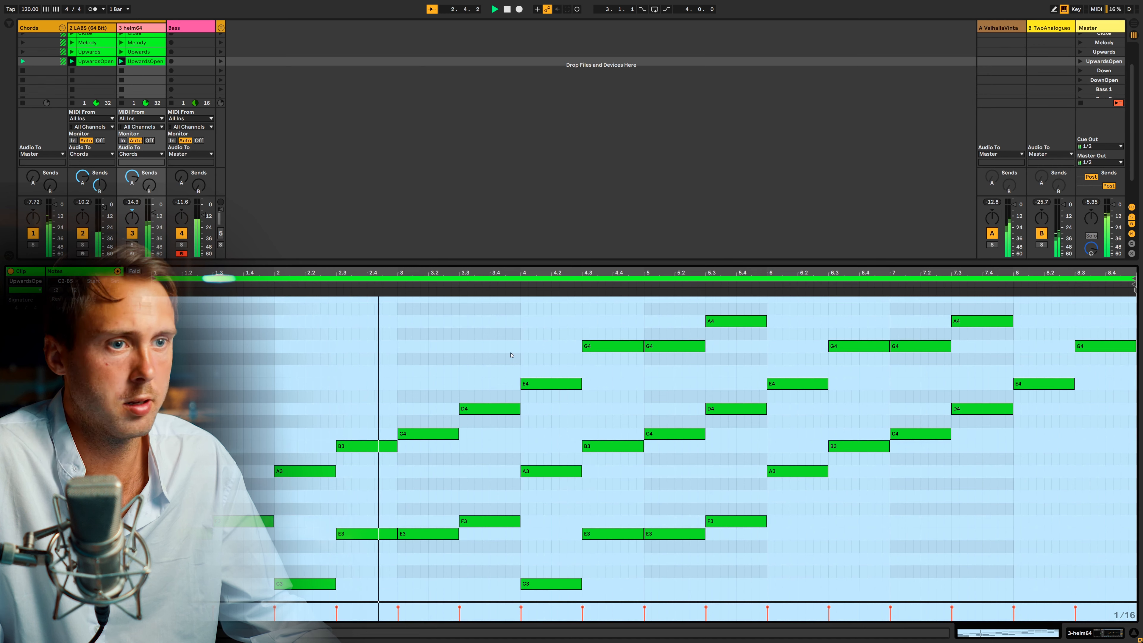
{"action": "scroll", "coordinate": [518, 371], "scroll_direction": "down", "scroll_amount": 2}
{"action": "scroll", "coordinate": [518, 371], "scroll_direction": "down", "scroll_amount": 2}
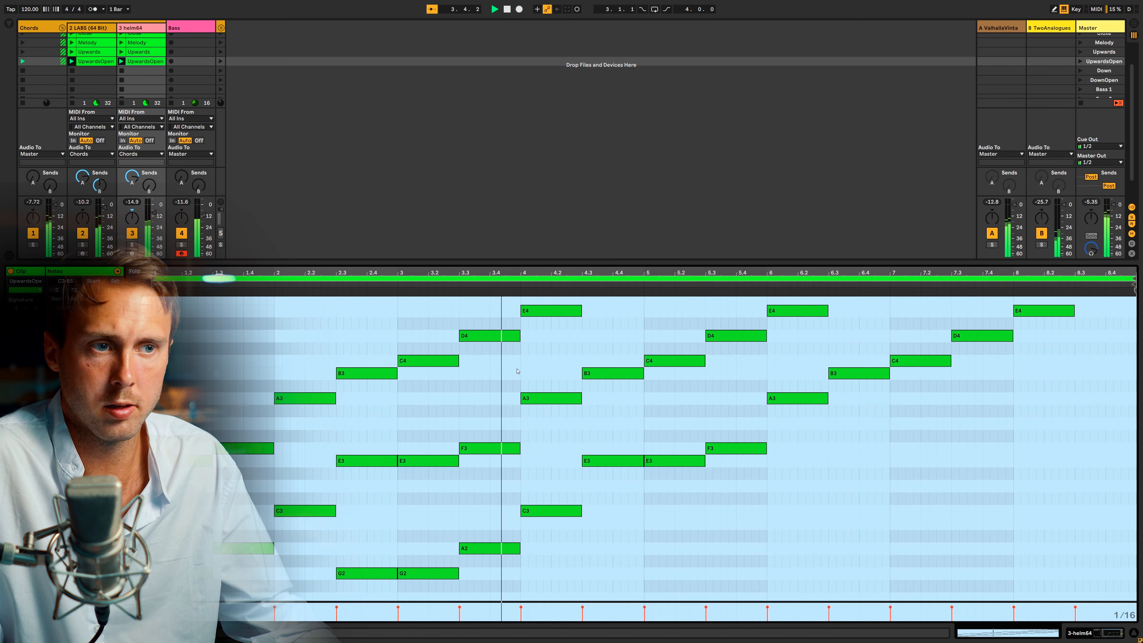
{"action": "scroll", "coordinate": [518, 371], "scroll_direction": "up", "scroll_amount": 2}
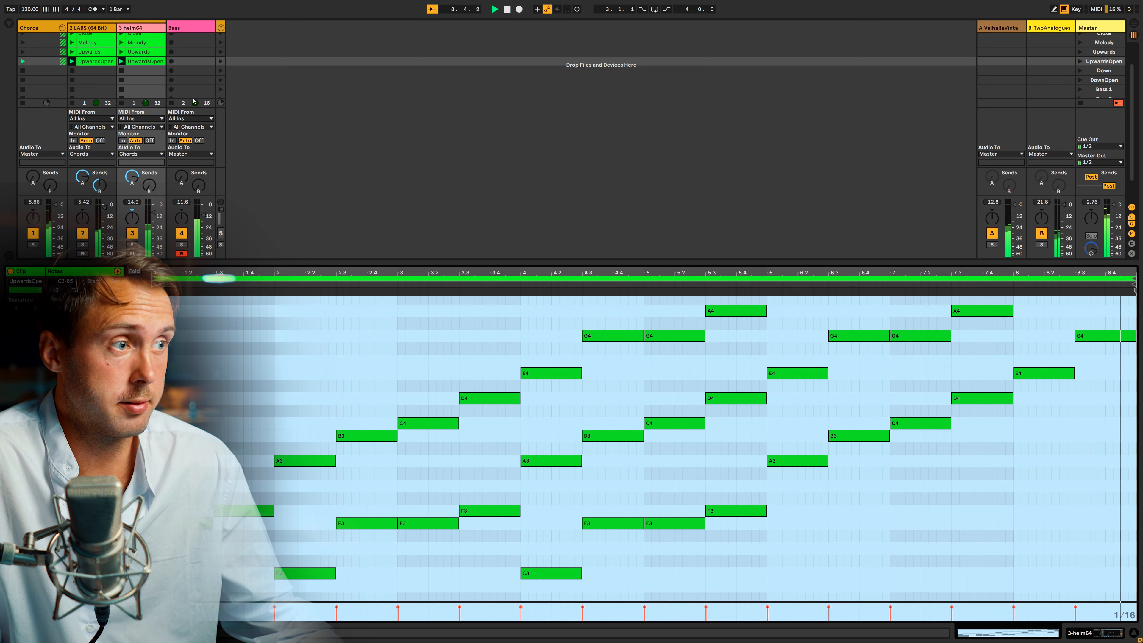
Copy the UpwardsOpen clip to the Bass track in the same scene and start playback with it.
{"action": "left_click", "coordinate": [103, 79]}
{"action": "left_click_drag", "start_coordinate": [106, 62], "coordinate": [173, 64]}
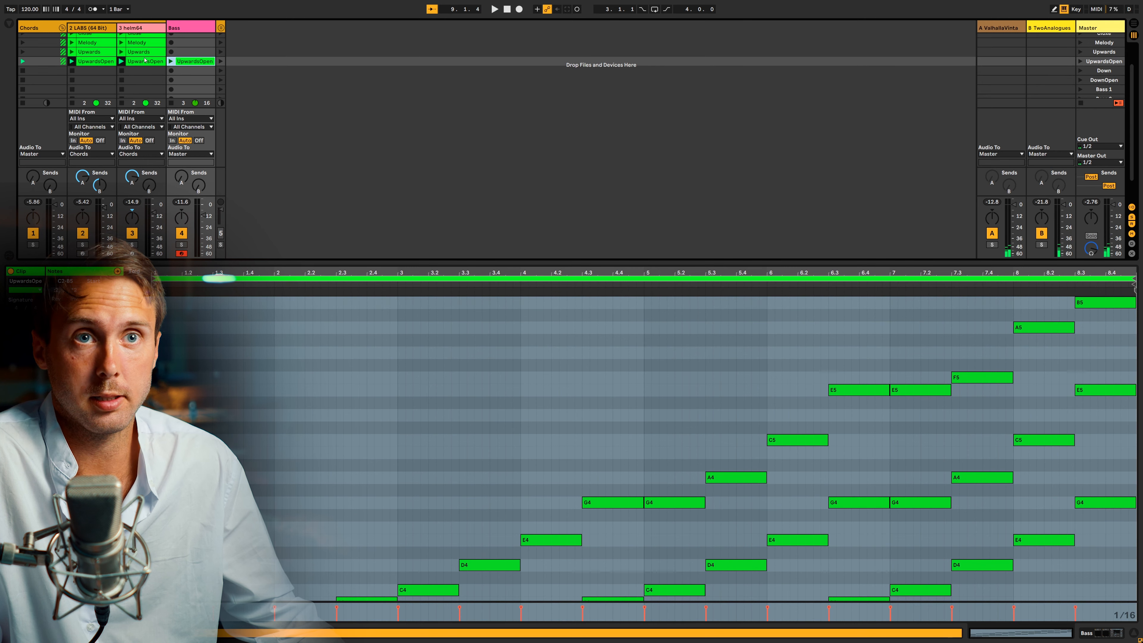
{"action": "left_click", "coordinate": [94, 63]}
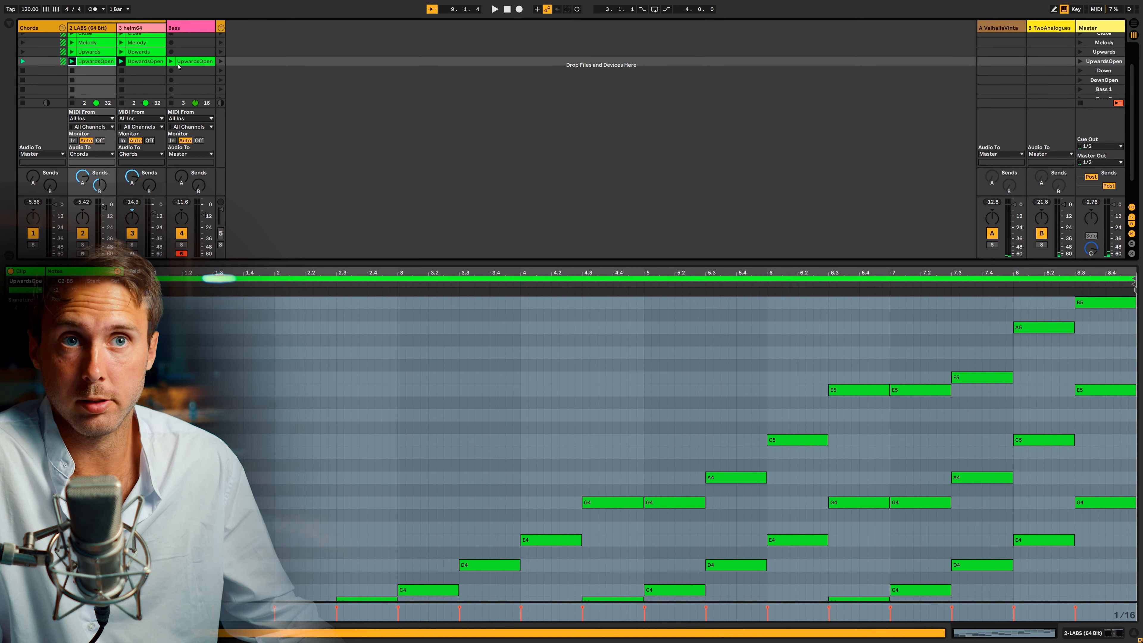
{"action": "left_click", "coordinate": [188, 61]}
{"action": "key", "text": "space"}
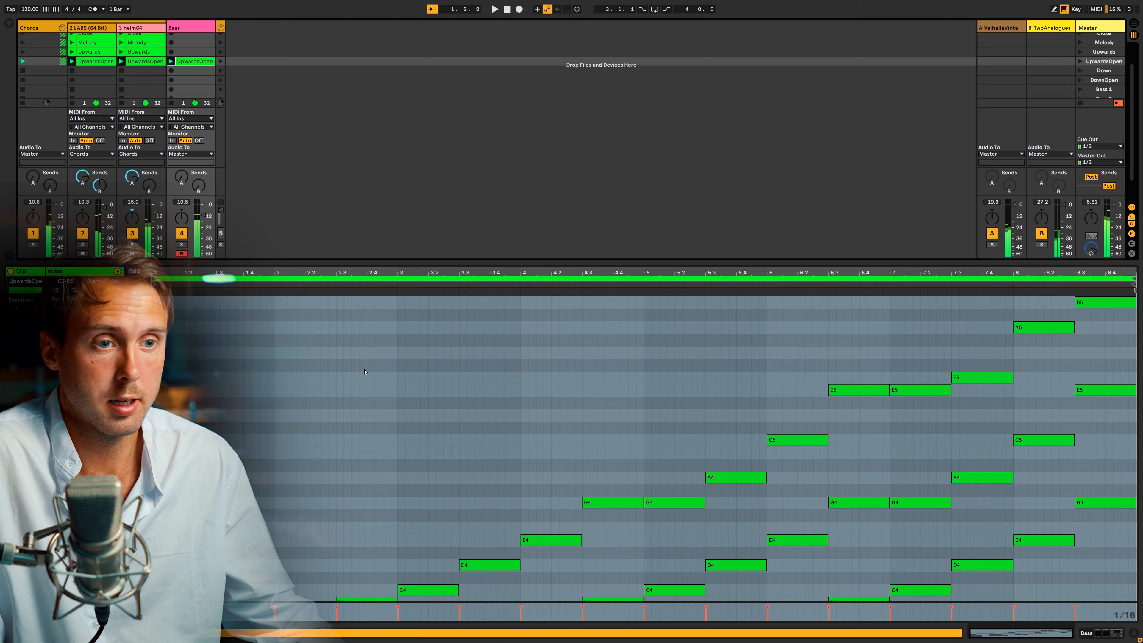
Deactivate the two upper notes of every chord in the Bass track's UpwardsOpen clip, leaving only the lowest notes active.
{"action": "left_click", "coordinate": [363, 376]}
{"action": "scroll", "coordinate": [363, 375], "scroll_direction": "down", "scroll_amount": 10}
{"action": "left_click_drag", "start_coordinate": [143, 419], "coordinate": [113, 419]}
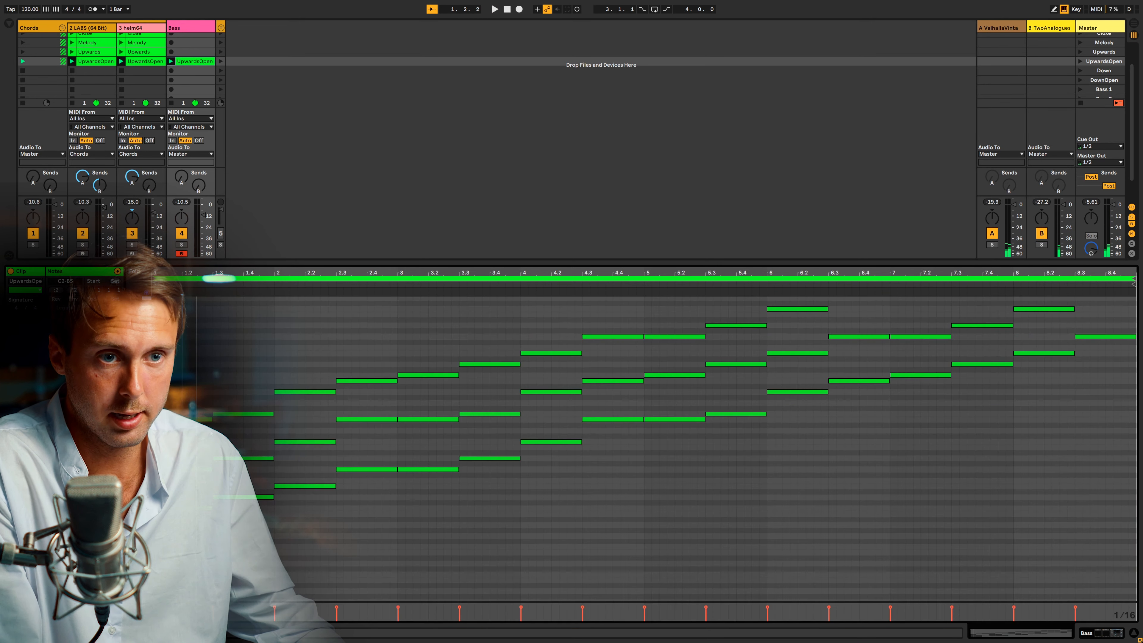
{"action": "left_click_drag", "start_coordinate": [185, 482], "coordinate": [320, 359]}
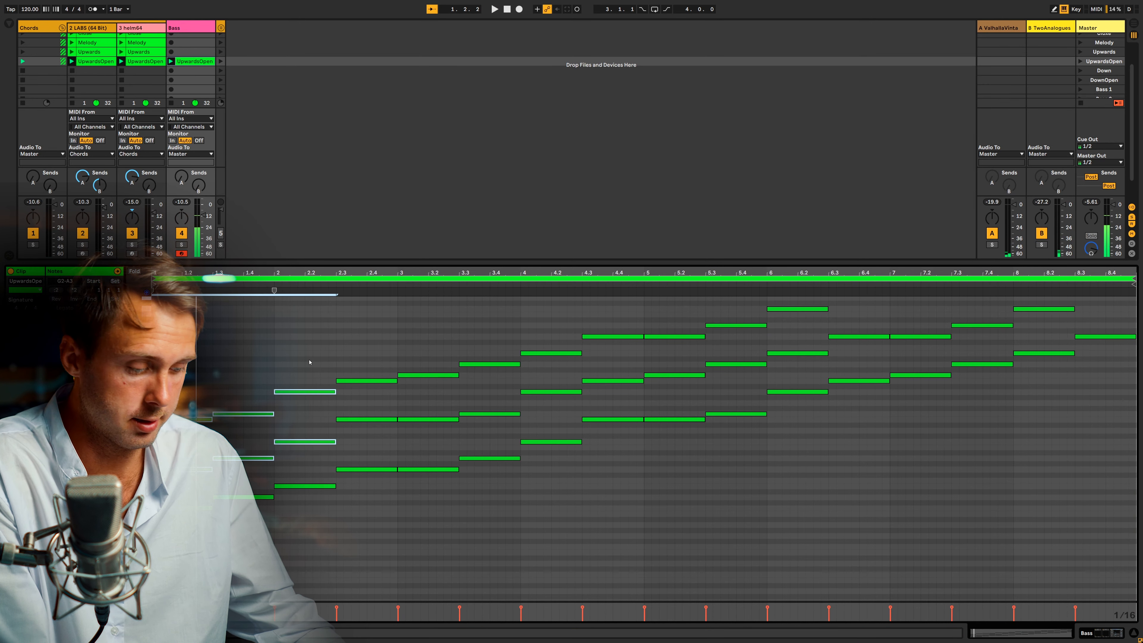
{"action": "left_click_drag", "start_coordinate": [374, 437], "coordinate": [480, 325]}
{"action": "key", "text": "0"}
{"action": "left_click_drag", "start_coordinate": [560, 404], "coordinate": [666, 297]}
{"action": "key", "text": "0"}
{"action": "left_click_drag", "start_coordinate": [749, 381], "coordinate": [793, 298]}
{"action": "key", "text": "0"}
{"action": "scroll", "coordinate": [866, 386], "scroll_direction": "up", "scroll_amount": 2}
{"action": "left_click_drag", "start_coordinate": [860, 410], "coordinate": [923, 284]}
{"action": "key", "text": "0"}
{"action": "left_click_drag", "start_coordinate": [993, 393], "coordinate": [1044, 294]}
{"action": "key", "text": "0"}
{"action": "left_click_drag", "start_coordinate": [1117, 352], "coordinate": [1138, 190]}
{"action": "key", "text": "0"}
{"action": "scroll", "coordinate": [681, 497], "scroll_direction": "down", "scroll_amount": 2}
Transpose all notes in the Bass track's UpwardsOpen clip down two octaves.
{"action": "left_click", "coordinate": [680, 497]}
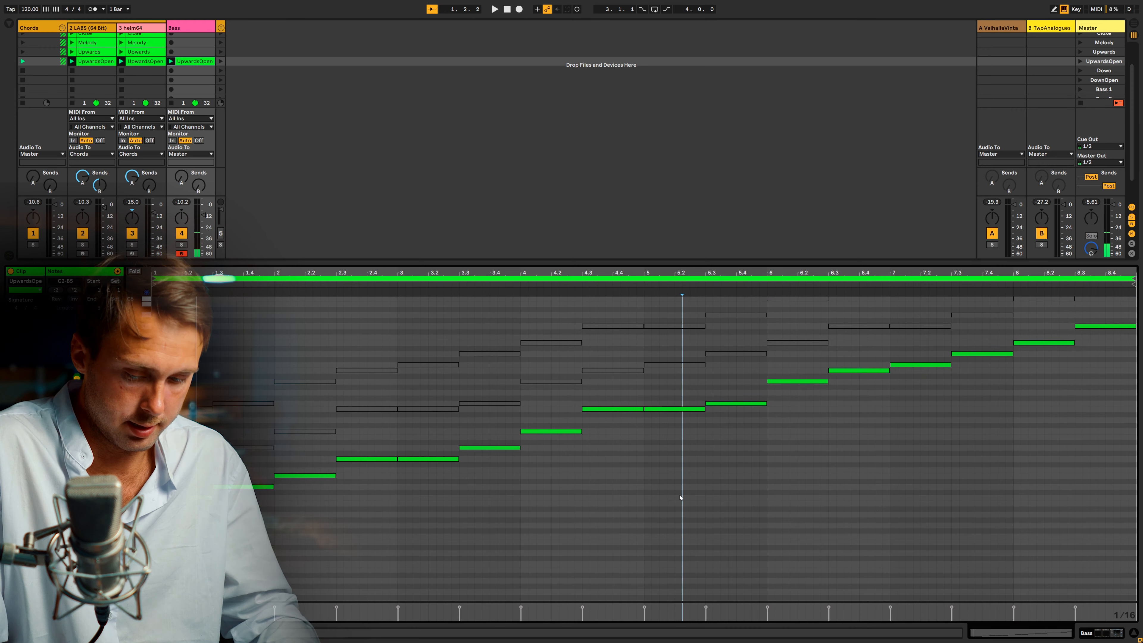
{"action": "key", "text": "ctrl+a"}
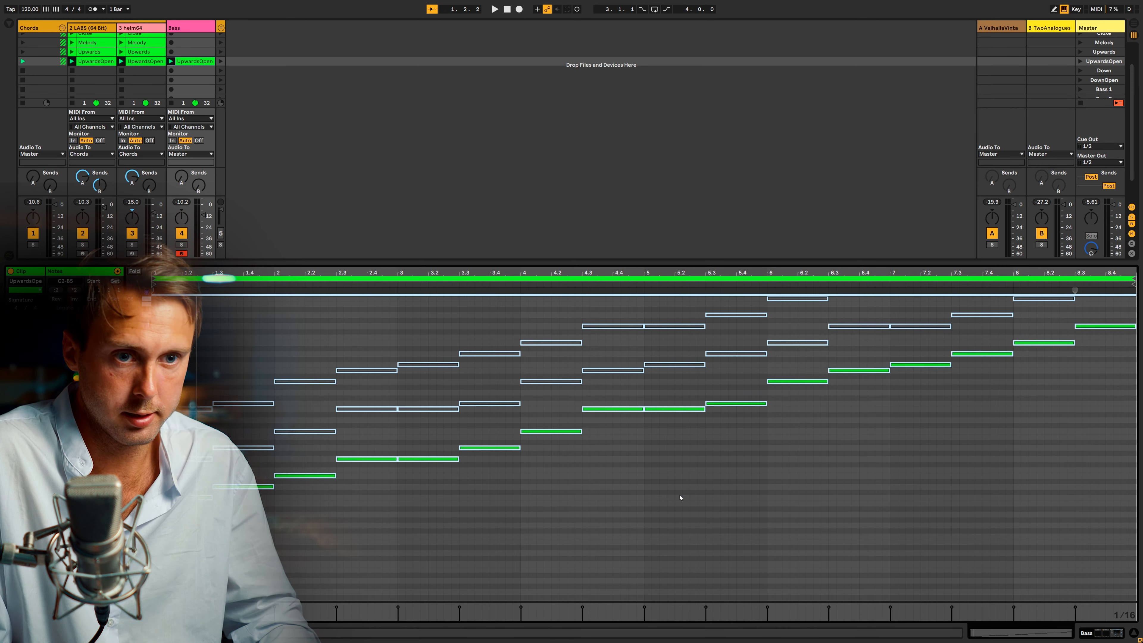
{"action": "key", "text": "shift+Down"}
{"action": "key", "text": "shift+Down"}
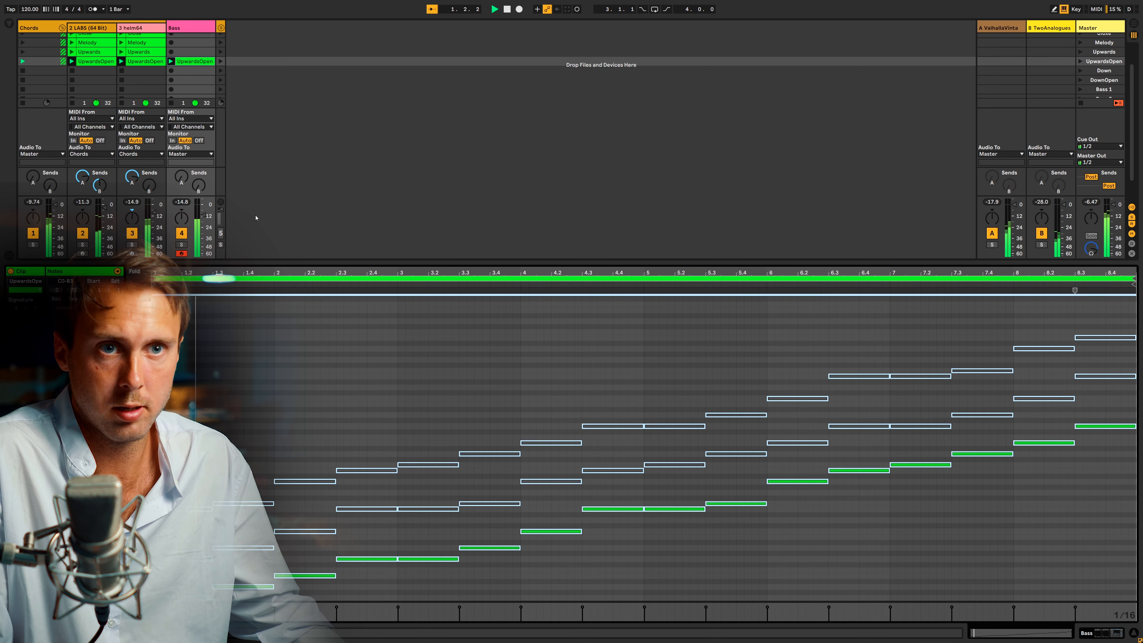
Raise the Bass track's volume slightly and transpose all notes of its UpwardsOpen clip up an octave.
{"action": "left_click_drag", "start_coordinate": [203, 216], "coordinate": [204, 211]}
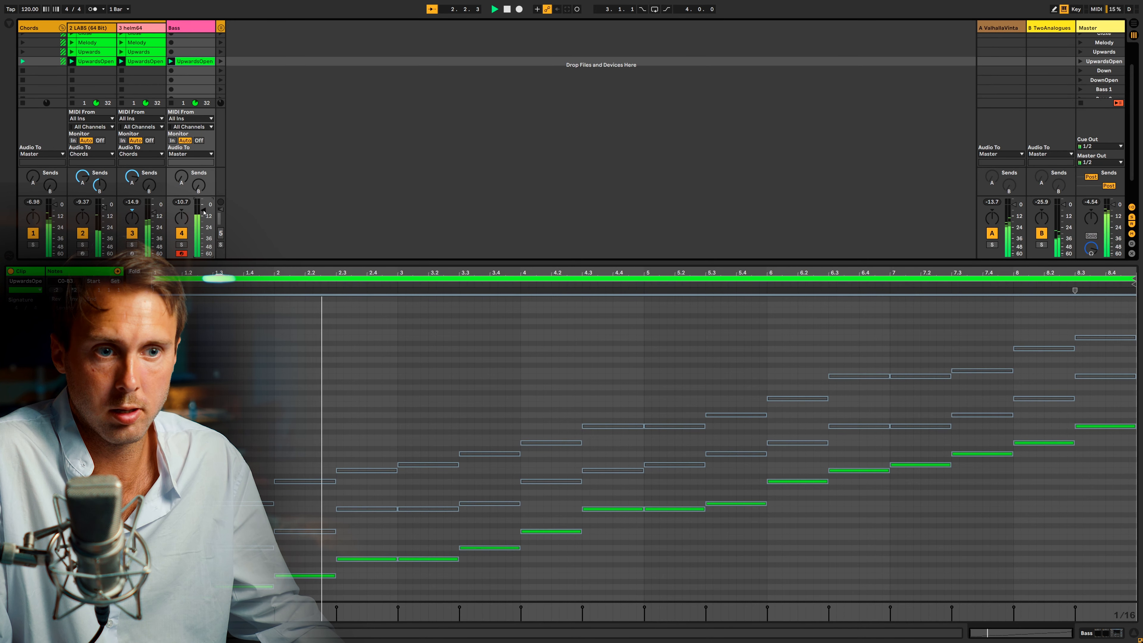
{"action": "left_click", "coordinate": [265, 319]}
{"action": "key", "text": "space"}
{"action": "key", "text": "ctrl+a"}
{"action": "key", "text": "shift+Up"}
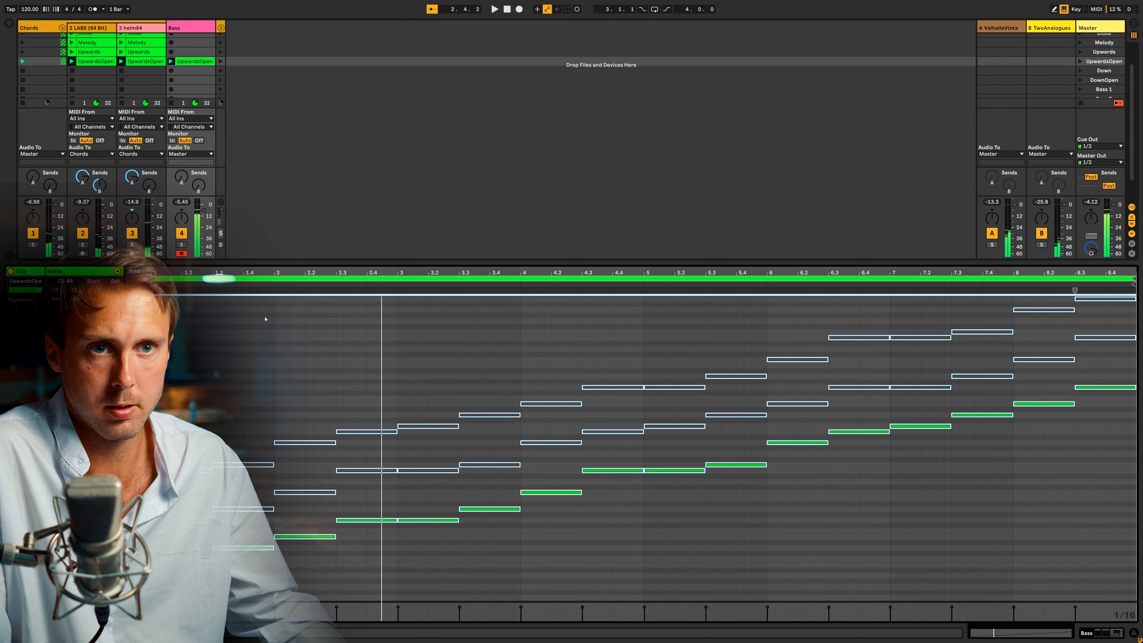
Play the UpwardsOpen clips with the bass and copy the bass clip into the Upwards scene.
{"action": "key", "text": "space"}
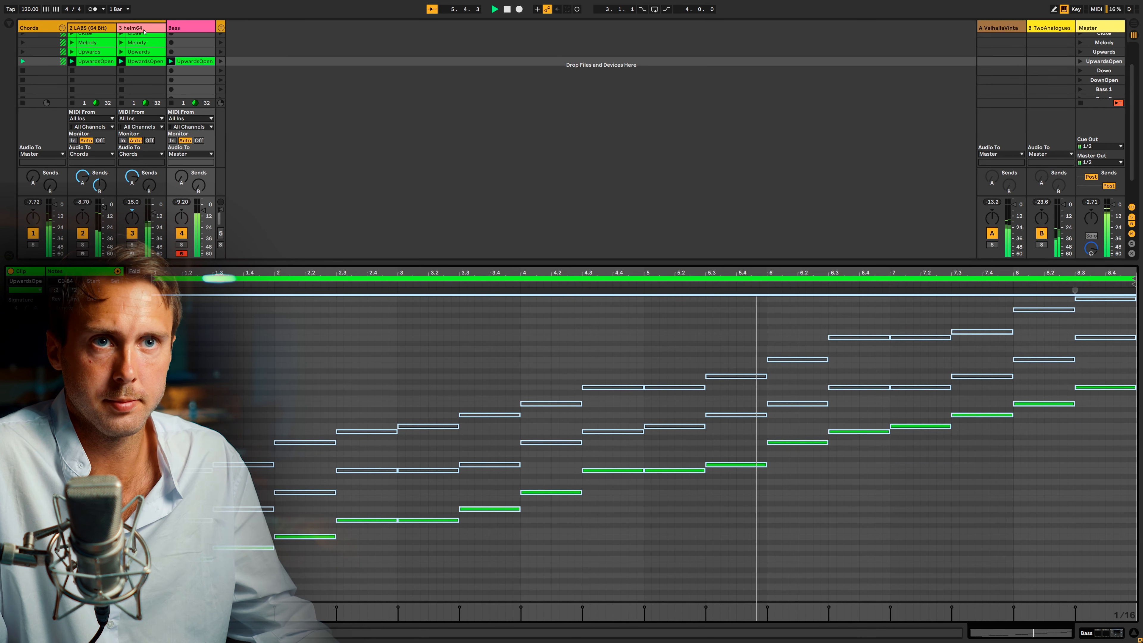
{"action": "left_click_drag", "start_coordinate": [193, 63], "coordinate": [191, 53]}
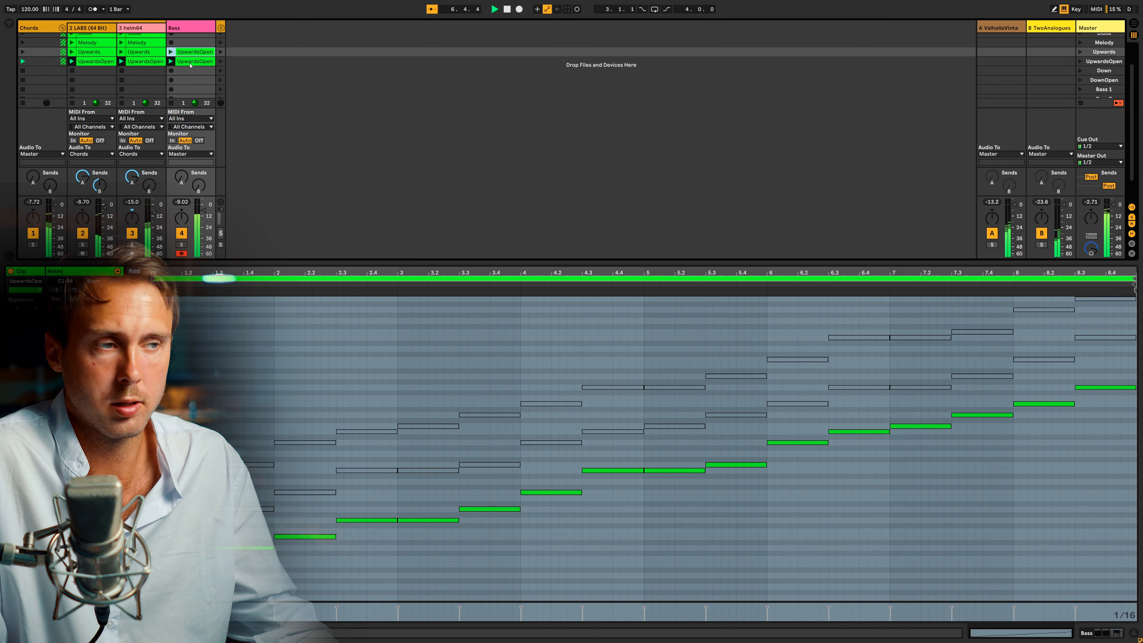
{"action": "left_click", "coordinate": [188, 63]}
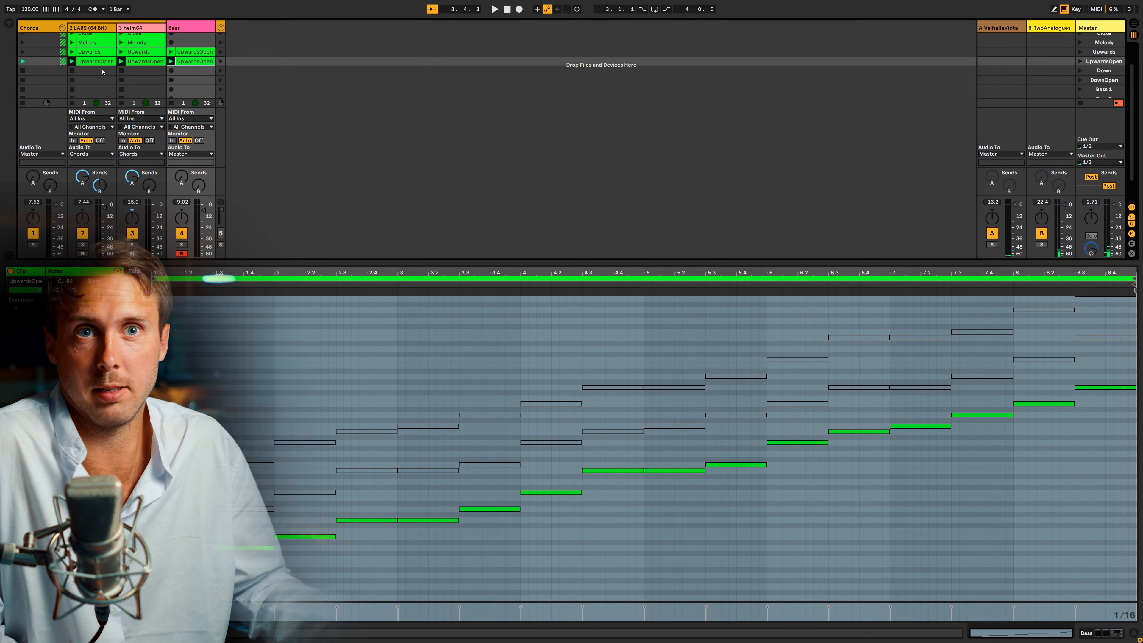
Copy the Original clip on the LABS track into the Down scene.
{"action": "scroll", "coordinate": [103, 71], "scroll_direction": "up", "scroll_amount": 3}
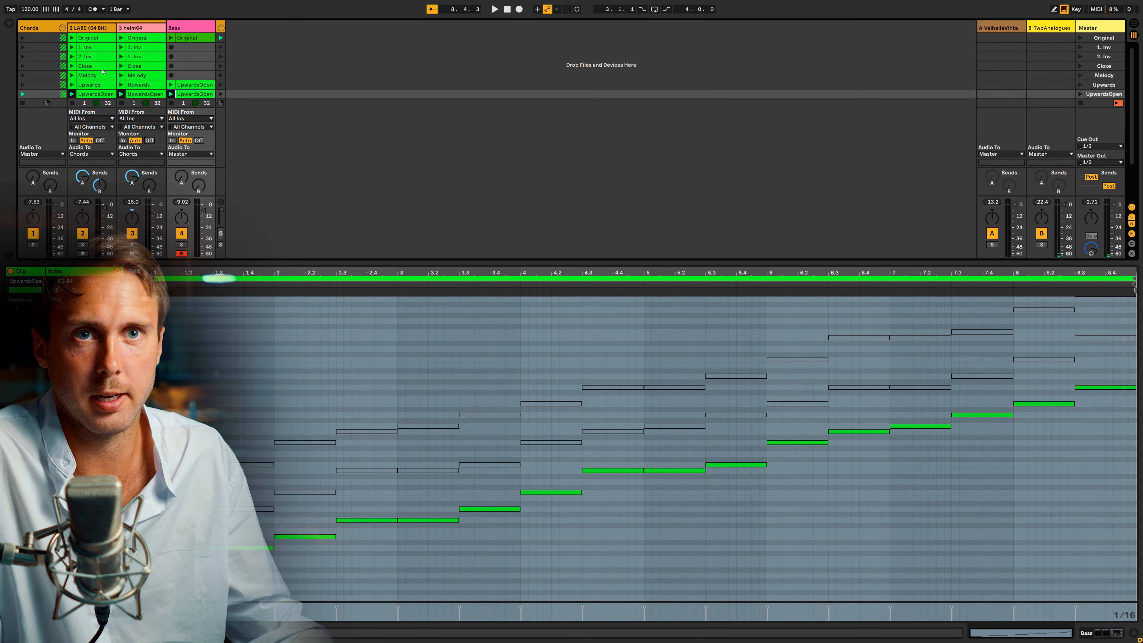
{"action": "left_click", "coordinate": [90, 38]}
{"action": "left_click_drag", "start_coordinate": [95, 103], "coordinate": [102, 85]}
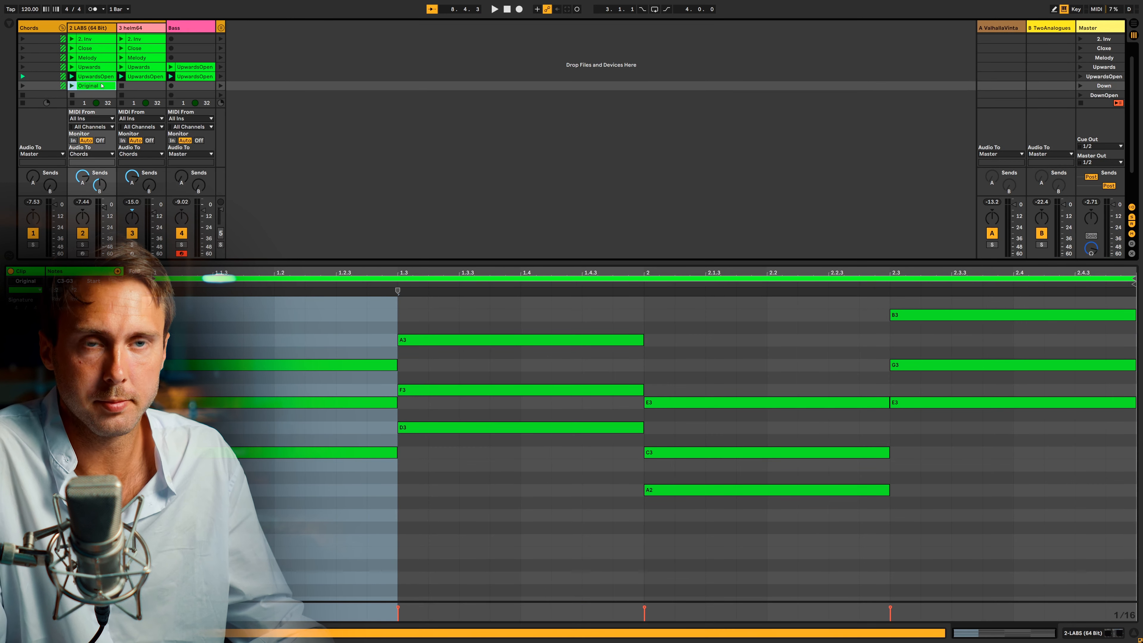